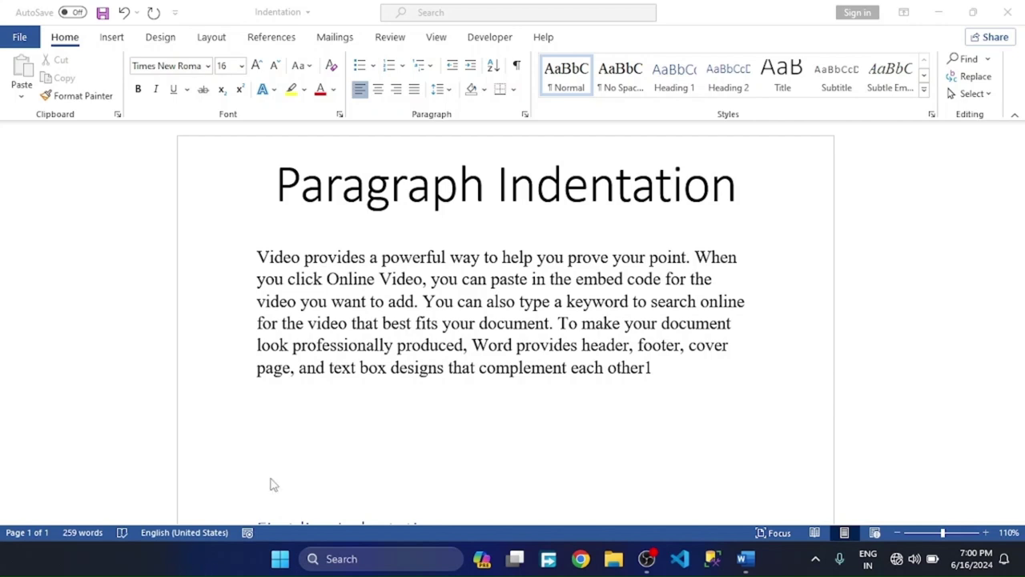
Step: Try centre, right and then left alignment on the sample paragraph
{"action": "left_click", "coordinate": [267, 269]}
{"action": "left_click", "coordinate": [256, 241]}
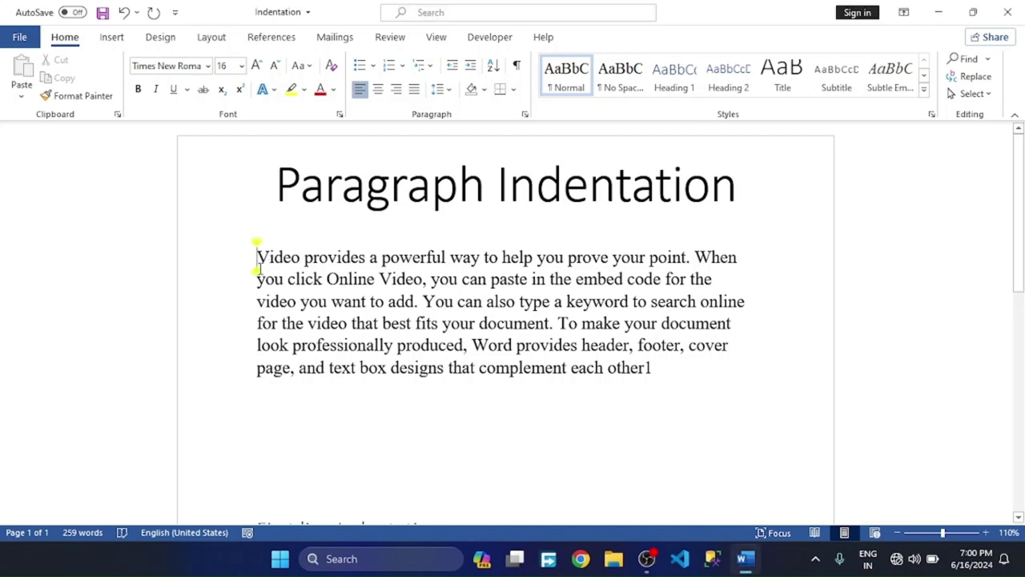
{"action": "left_click", "coordinate": [378, 89]}
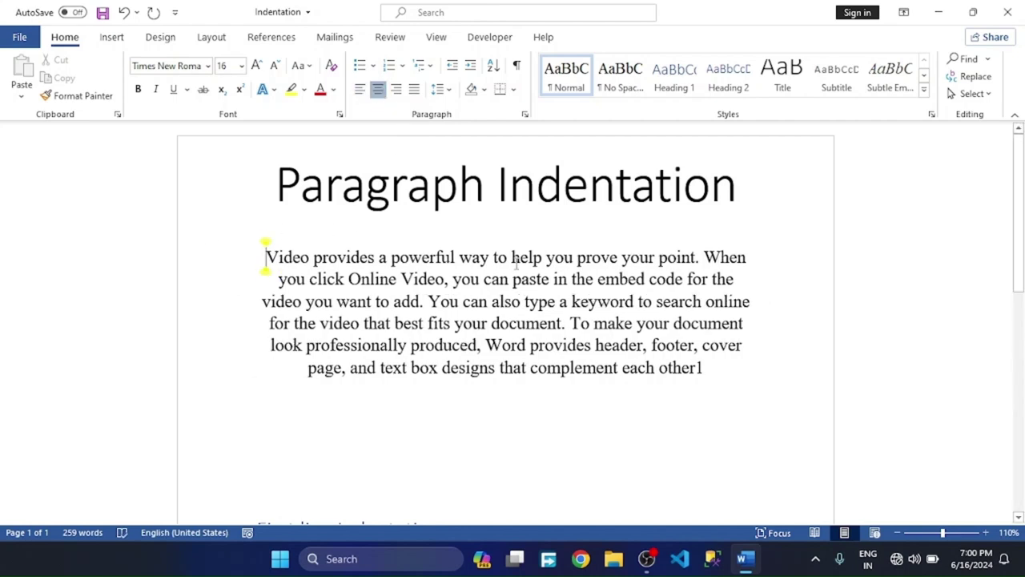
{"action": "left_click", "coordinate": [399, 90]}
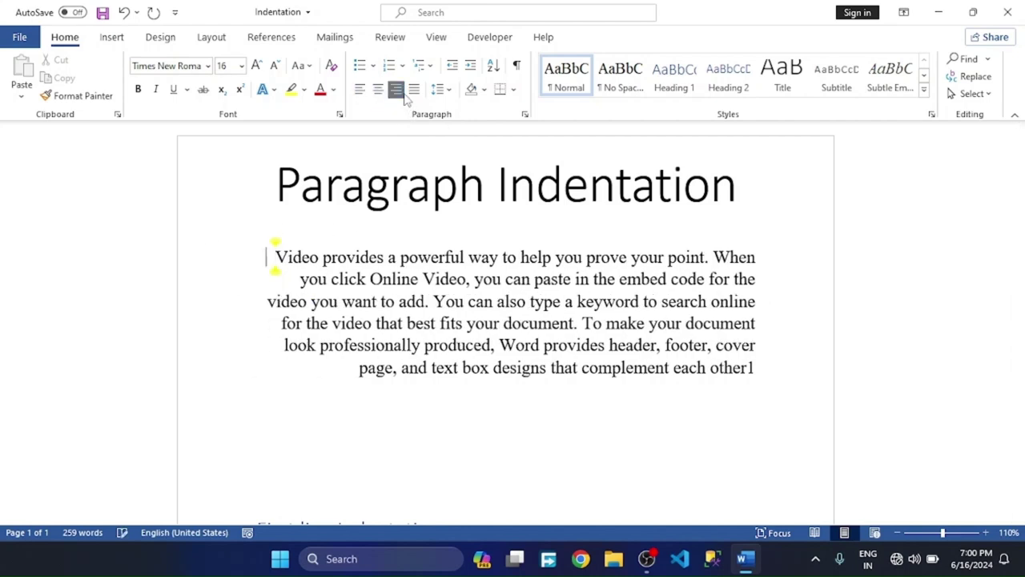
{"action": "left_click", "coordinate": [360, 90]}
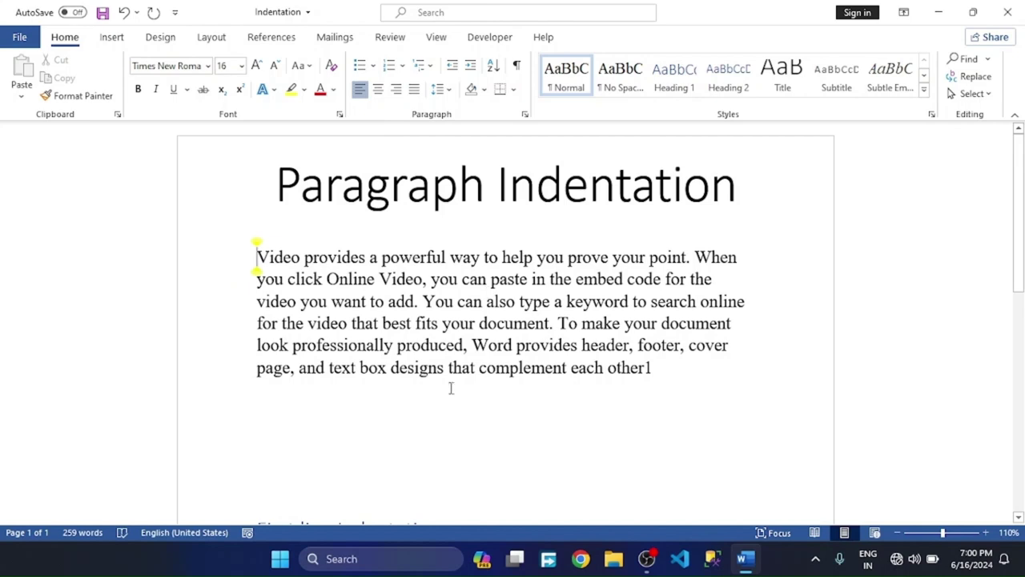
Step: Select the paragraph's first line and centre the paragraph again
{"action": "left_click_drag", "start_coordinate": [258, 256], "coordinate": [742, 258]}
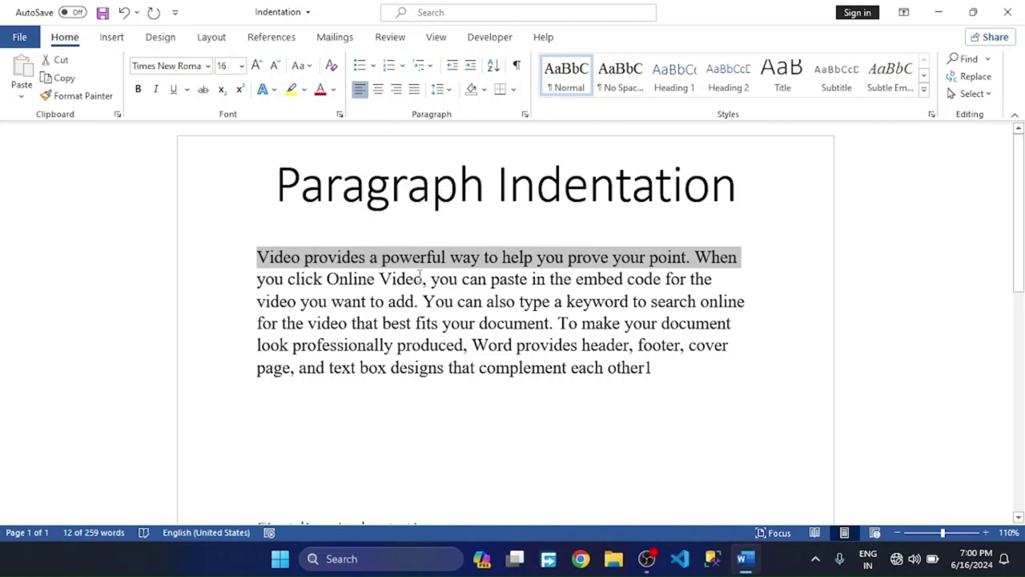
{"action": "left_click", "coordinate": [378, 90]}
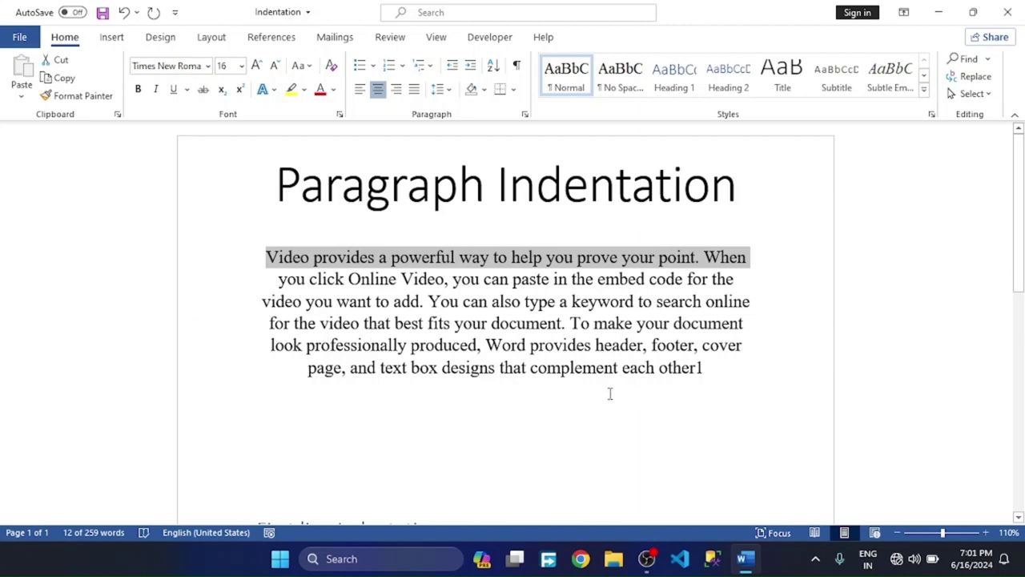
{"action": "left_click", "coordinate": [697, 417]}
{"action": "key", "text": "ctrl+l"}
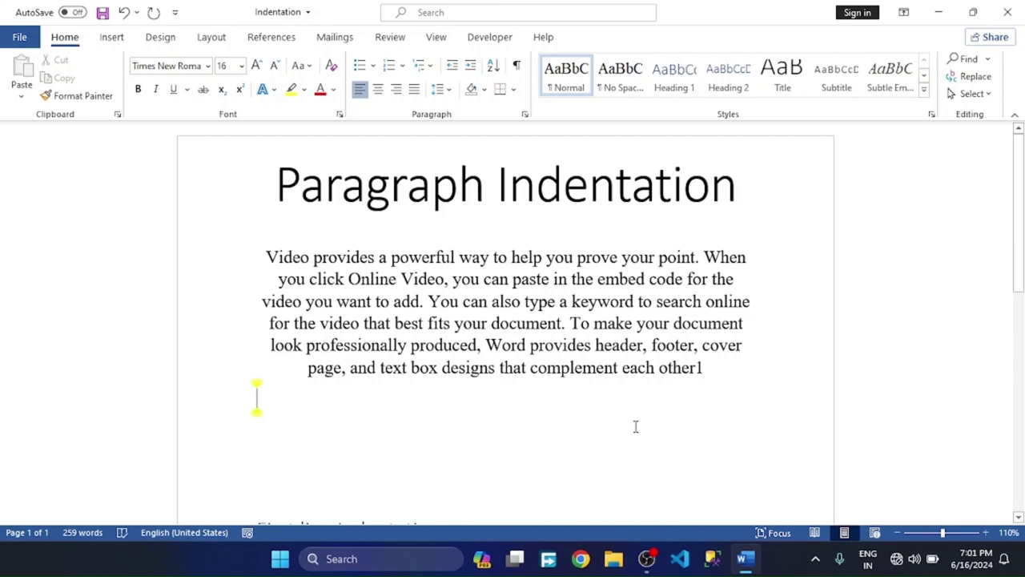
Step: Delete the blank lines above the indent-type headings list
{"action": "scroll", "coordinate": [724, 421], "scroll_direction": "down", "scroll_amount": 5}
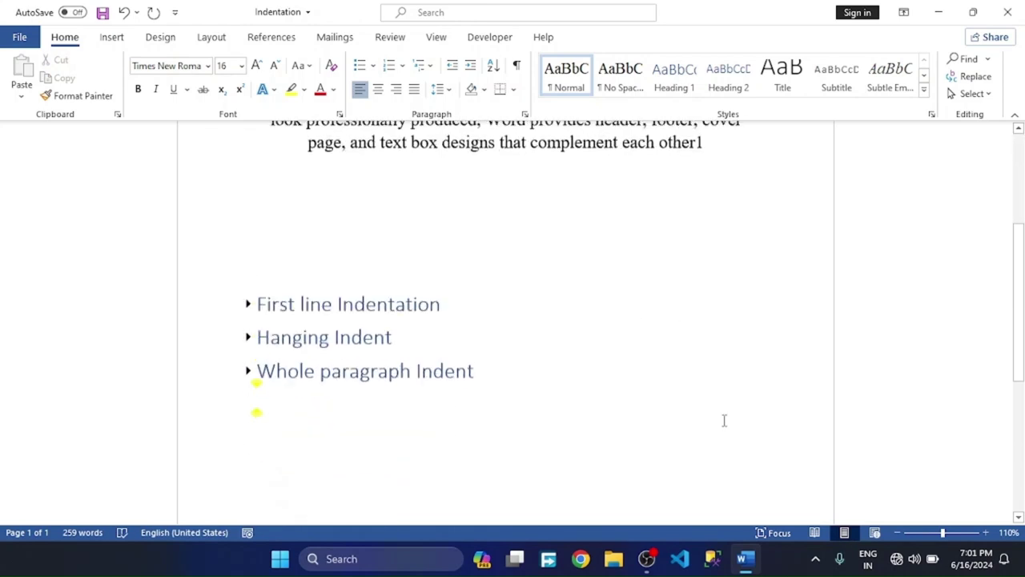
{"action": "scroll", "coordinate": [723, 419], "scroll_direction": "down", "scroll_amount": 3}
{"action": "scroll", "coordinate": [639, 306], "scroll_direction": "up", "scroll_amount": 2}
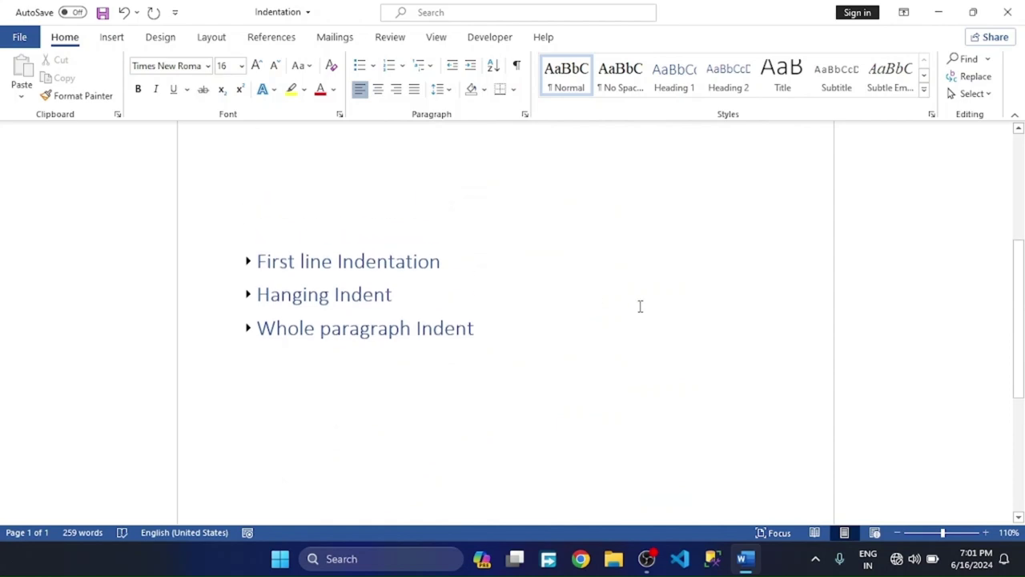
{"action": "scroll", "coordinate": [640, 306], "scroll_direction": "up", "scroll_amount": 2}
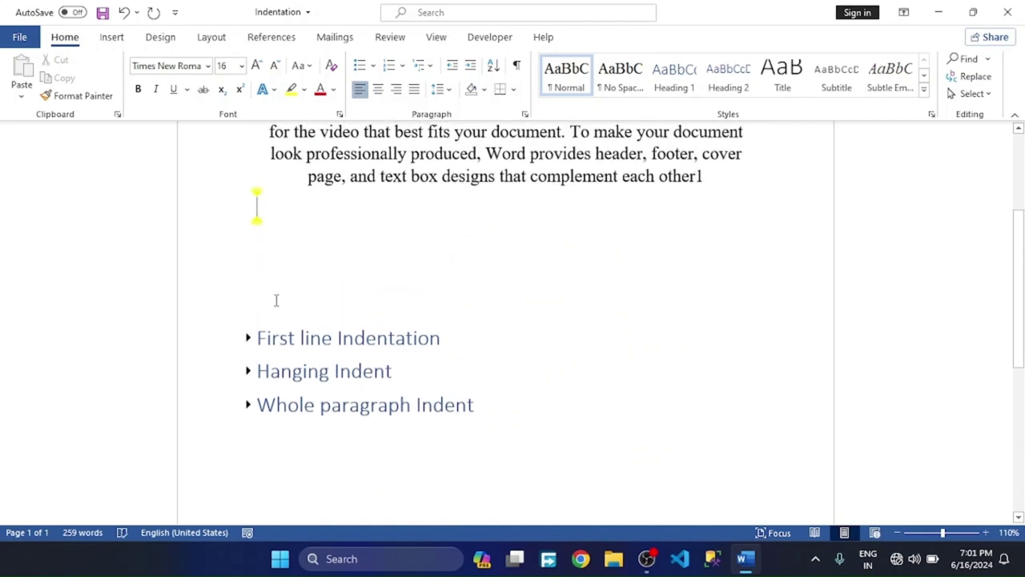
{"action": "left_click", "coordinate": [314, 297]}
{"action": "key", "text": "BackSpace"}
{"action": "key", "text": "BackSpace"}
{"action": "key", "text": "BackSpace"}
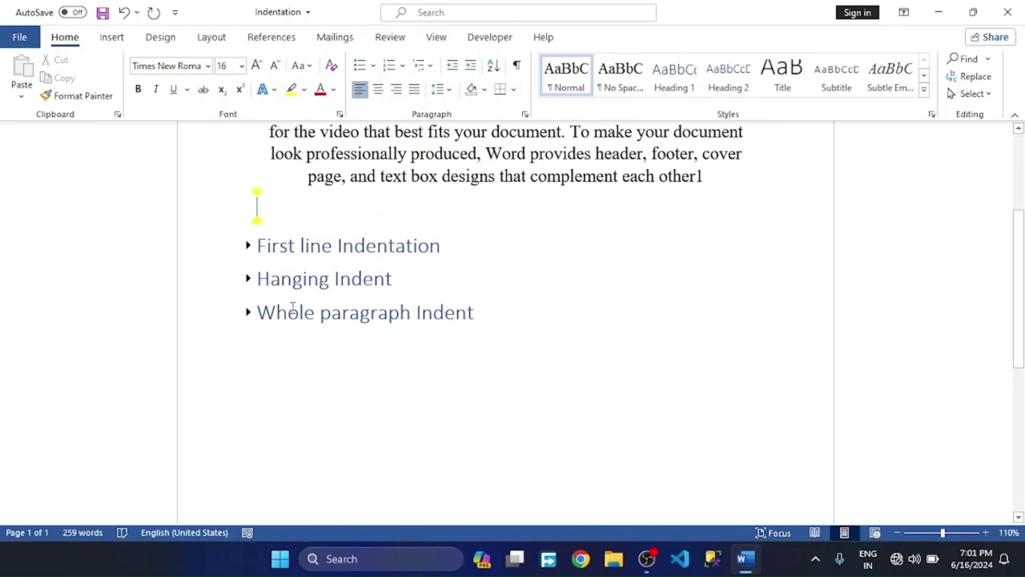
Step: Expand First line Indentation, add two tab-indented test lines after "document.", then remove them
{"action": "left_click", "coordinate": [249, 246]}
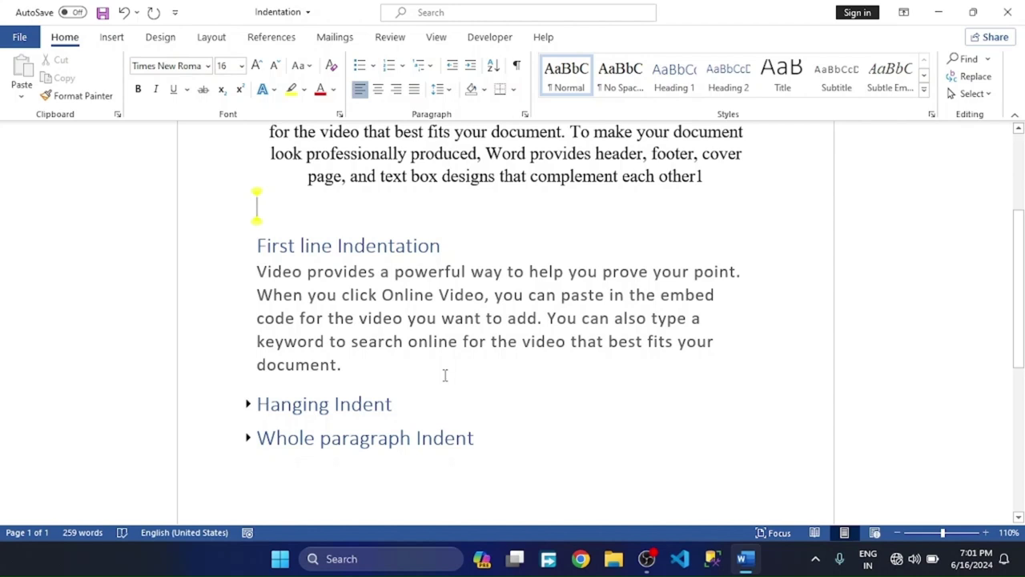
{"action": "left_click", "coordinate": [344, 365]}
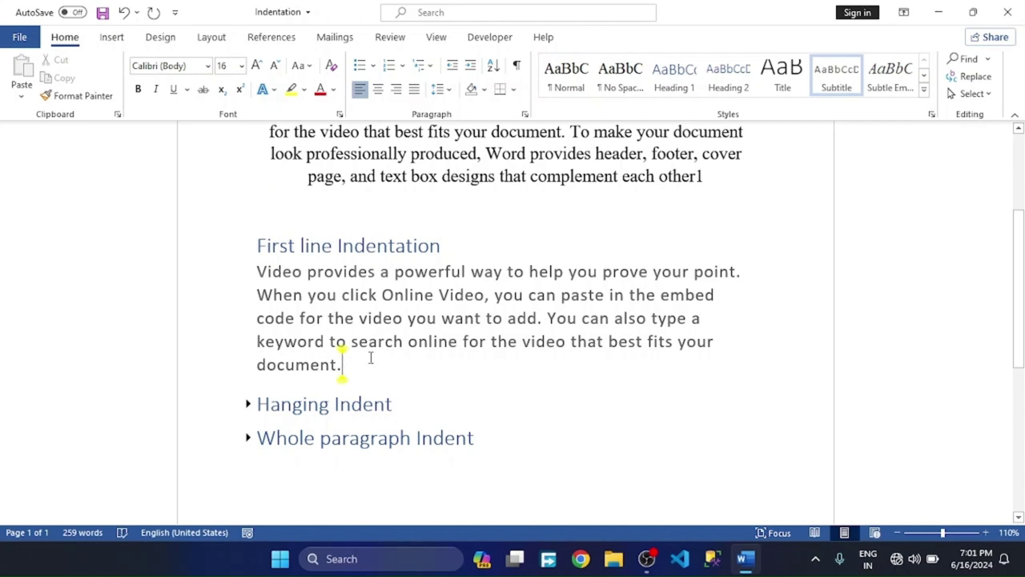
{"action": "key", "text": "Return"}
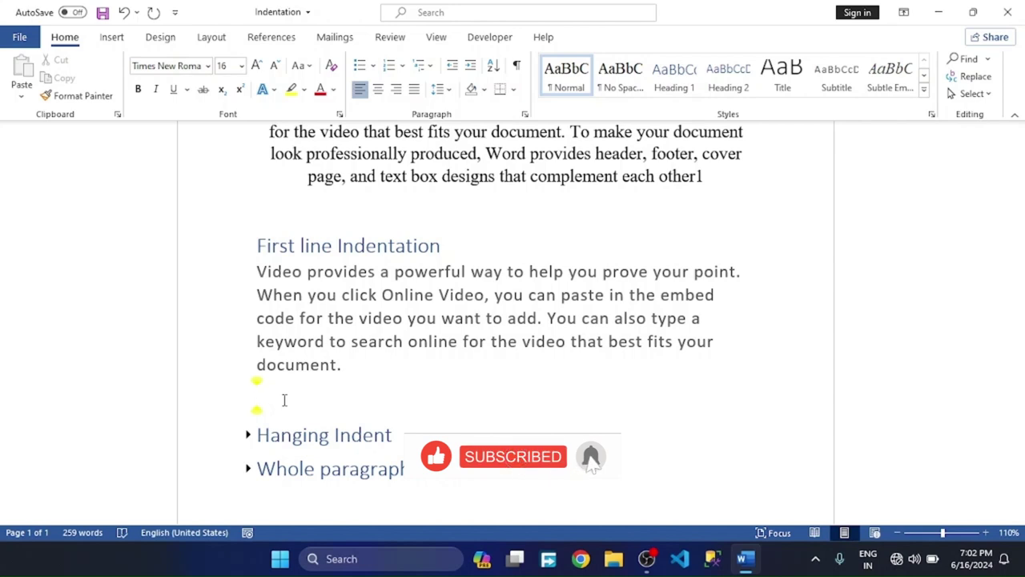
{"action": "key", "text": "Tab"}
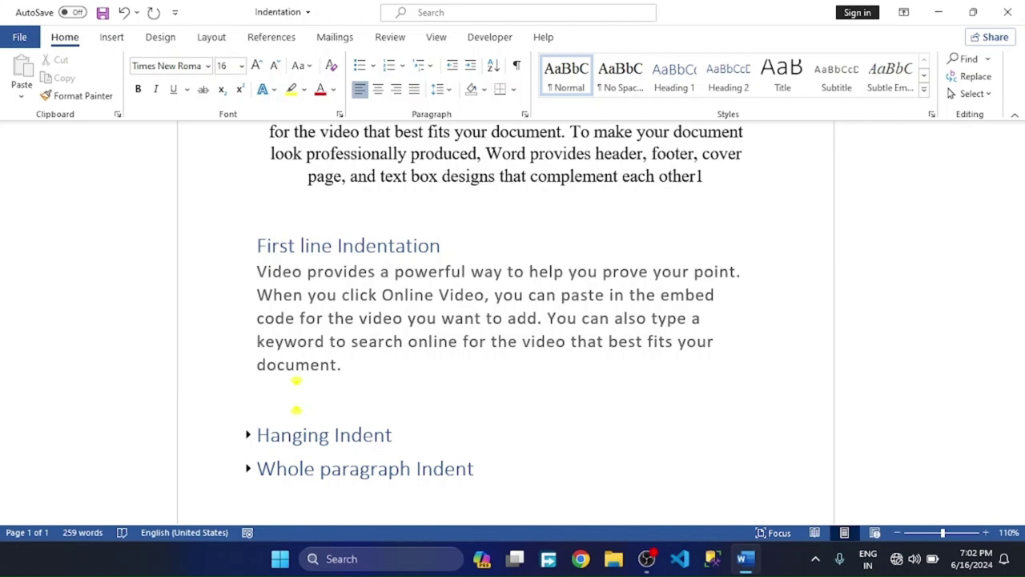
{"action": "key", "text": "Return"}
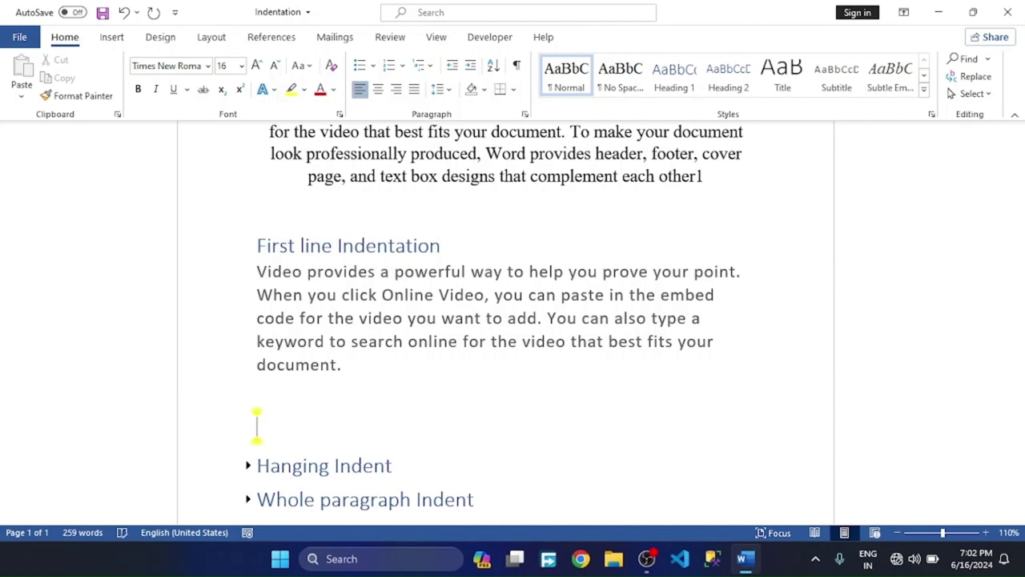
{"action": "key", "text": "Tab"}
{"action": "key", "text": "BackSpace"}
{"action": "key", "text": "BackSpace"}
{"action": "key", "text": "BackSpace"}
{"action": "key", "text": "BackSpace"}
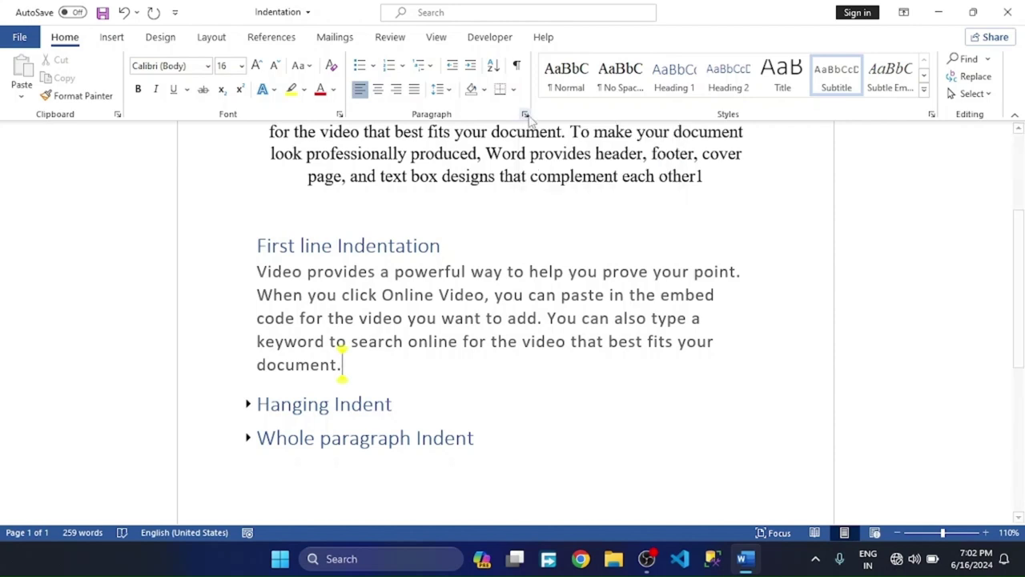
Step: In the Paragraph dialog, set Special to First line, By 0.5", and confirm
{"action": "left_click", "coordinate": [525, 115]}
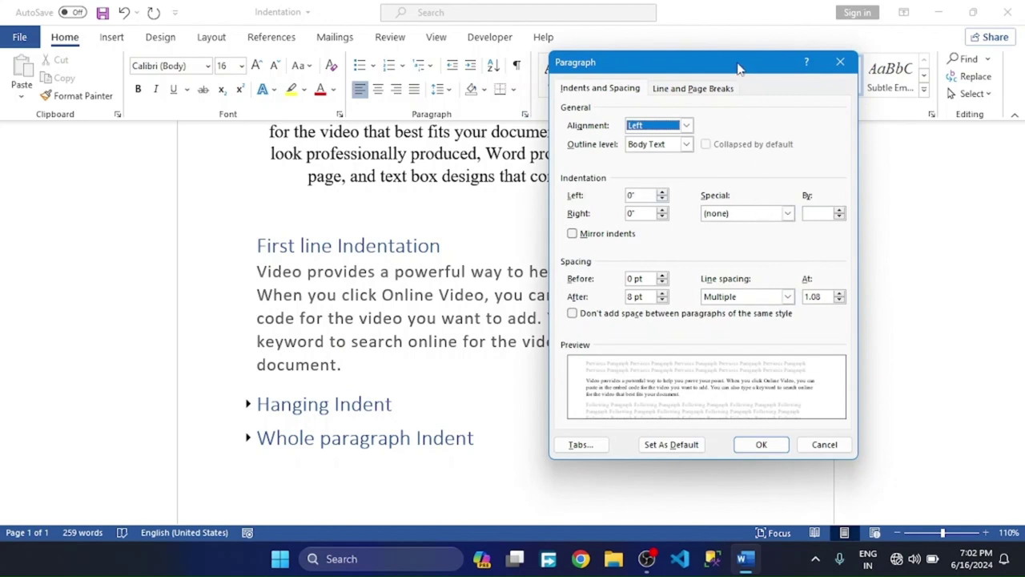
{"action": "left_click_drag", "start_coordinate": [739, 65], "coordinate": [681, 54]}
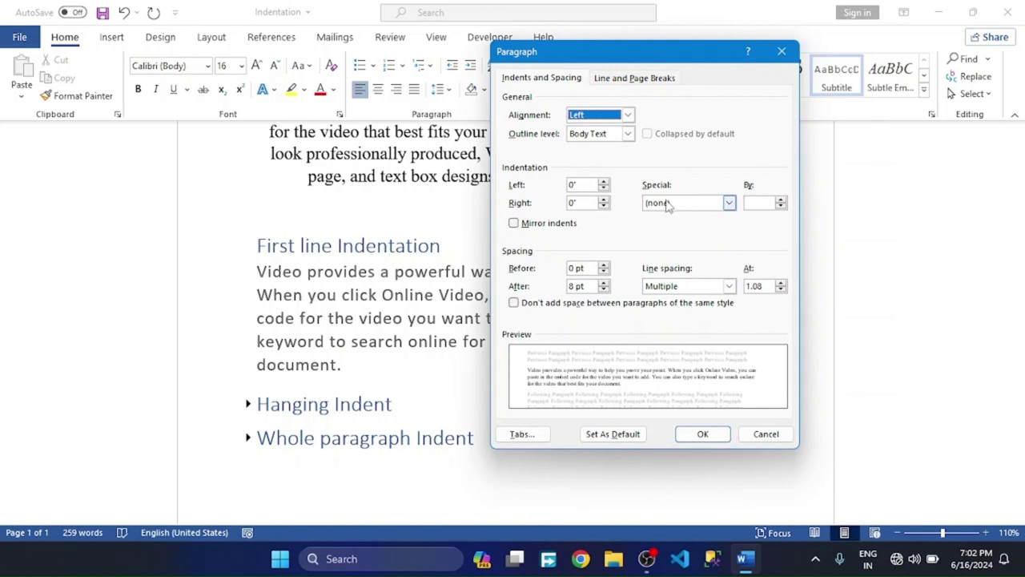
{"action": "left_click", "coordinate": [730, 203]}
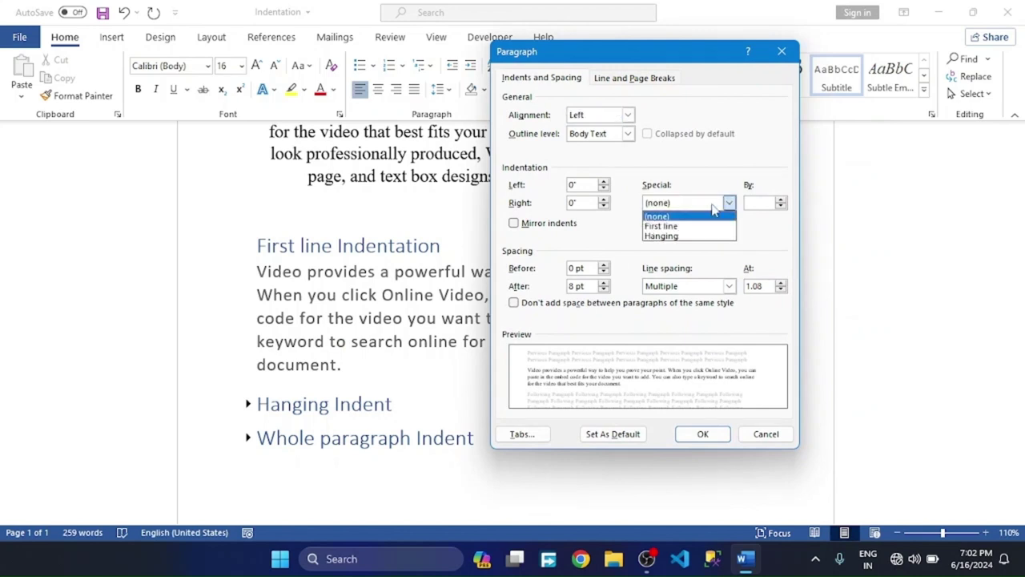
{"action": "left_click", "coordinate": [686, 225]}
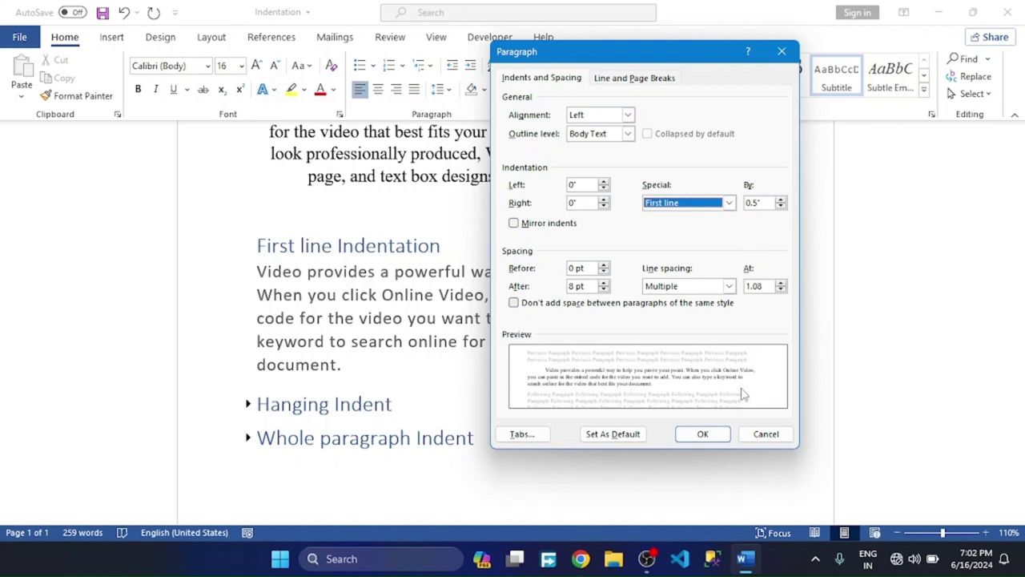
{"action": "left_click", "coordinate": [703, 434]}
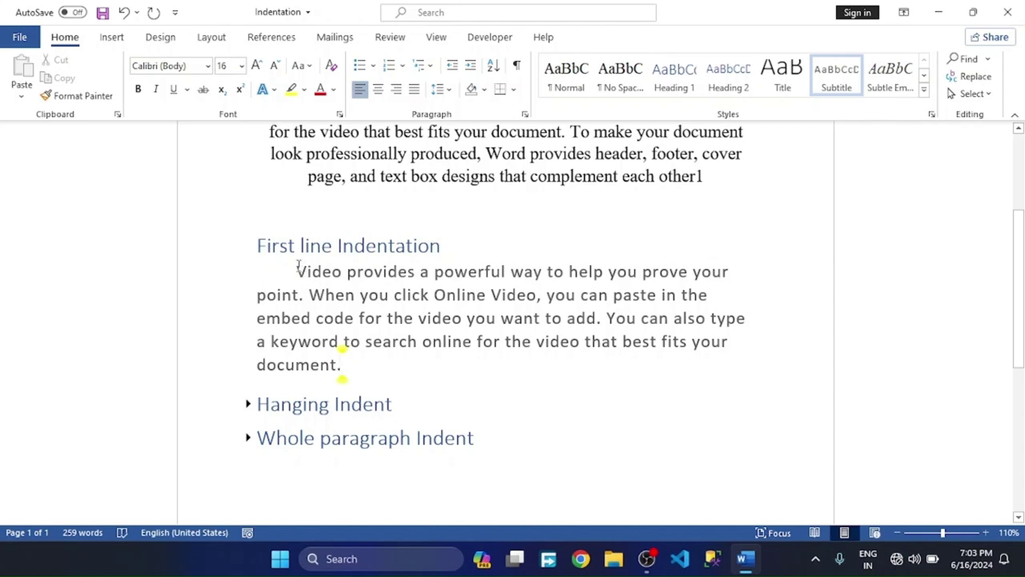
Step: Paste a copy of the indented paragraph below it, then undo the paste
{"action": "mouse_move", "coordinate": [297, 272]}
{"action": "left_mouse_down"}
{"action": "mouse_move", "coordinate": [311, 272]}
{"action": "mouse_move", "coordinate": [375, 360]}
{"action": "left_mouse_up"}
{"action": "key", "text": "ctrl+c"}
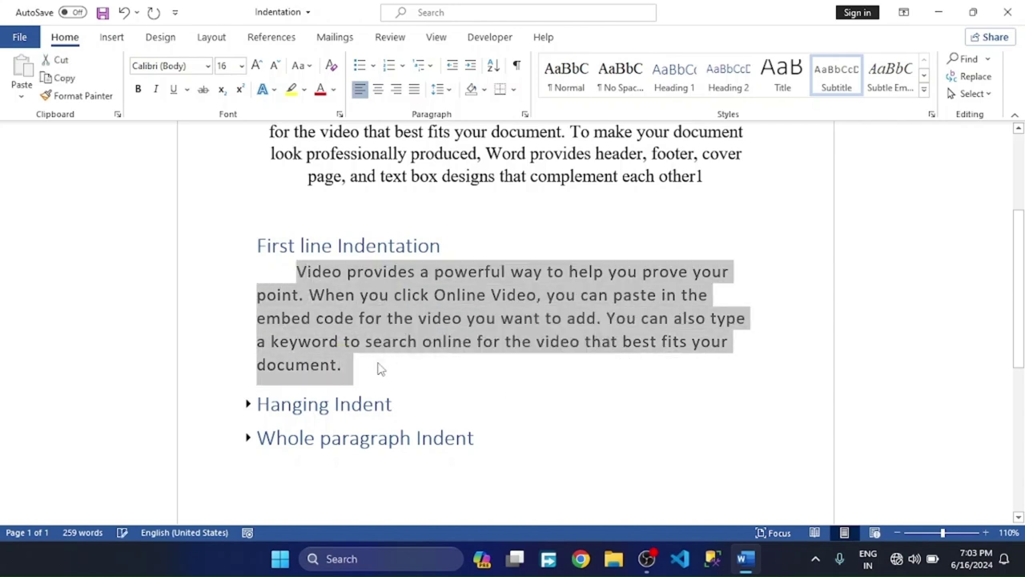
{"action": "left_click", "coordinate": [381, 383]}
{"action": "key", "text": "Return"}
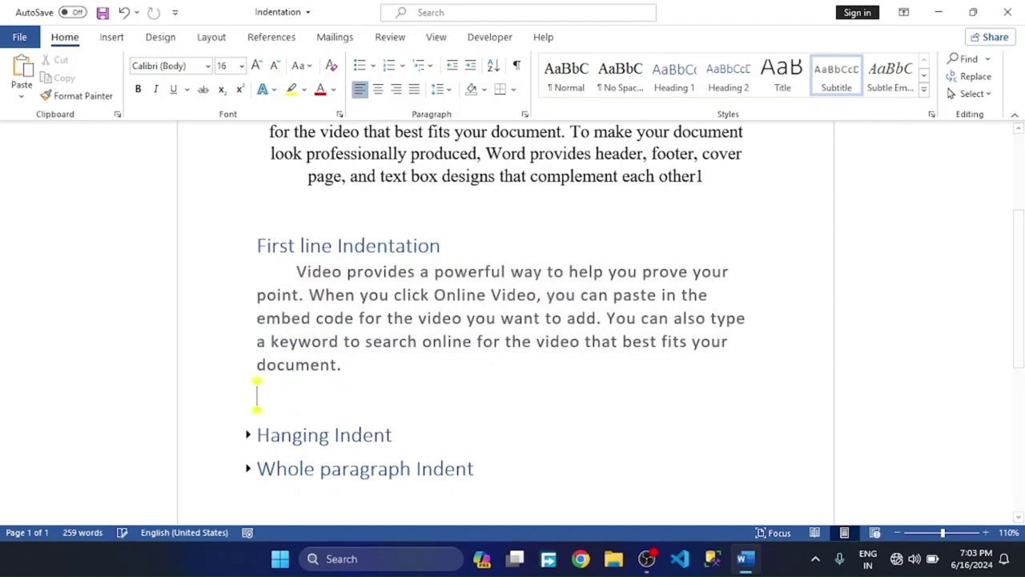
{"action": "key", "text": "ctrl+v"}
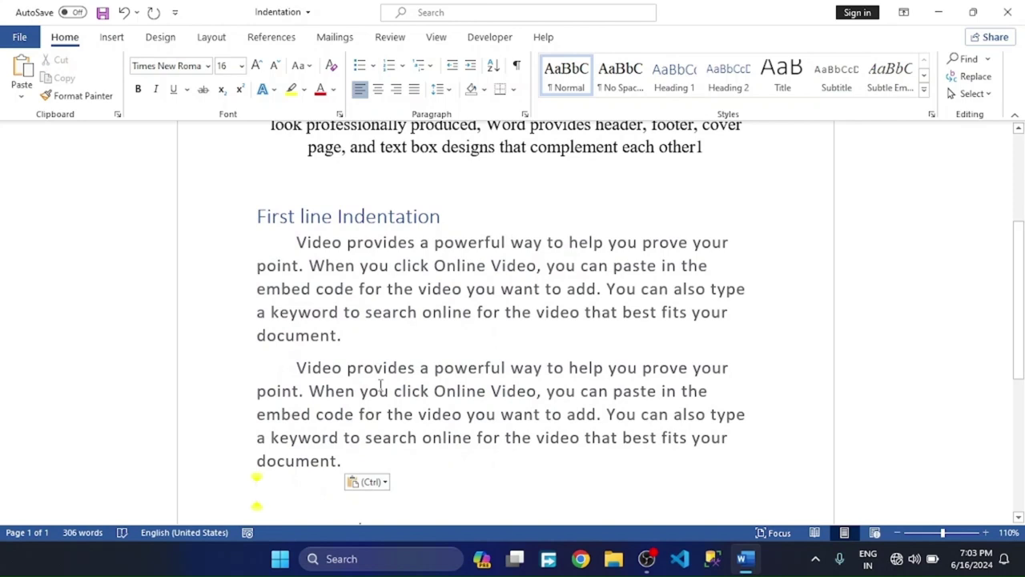
{"action": "key", "text": "ctrl+z"}
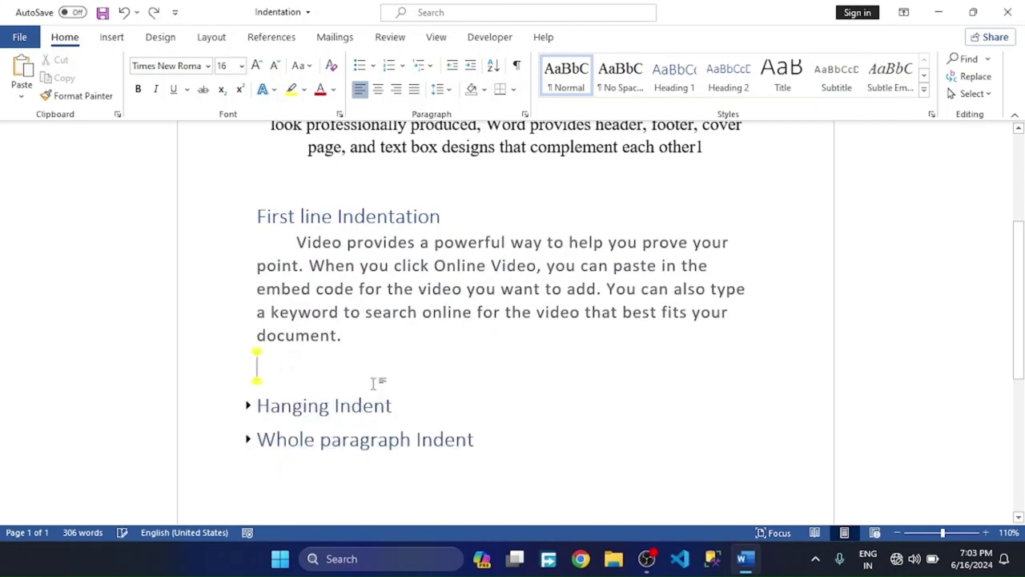
Step: Delete the leftover empty line, save with Ctrl+S, and collapse First line Indentation
{"action": "key", "text": "BackSpace"}
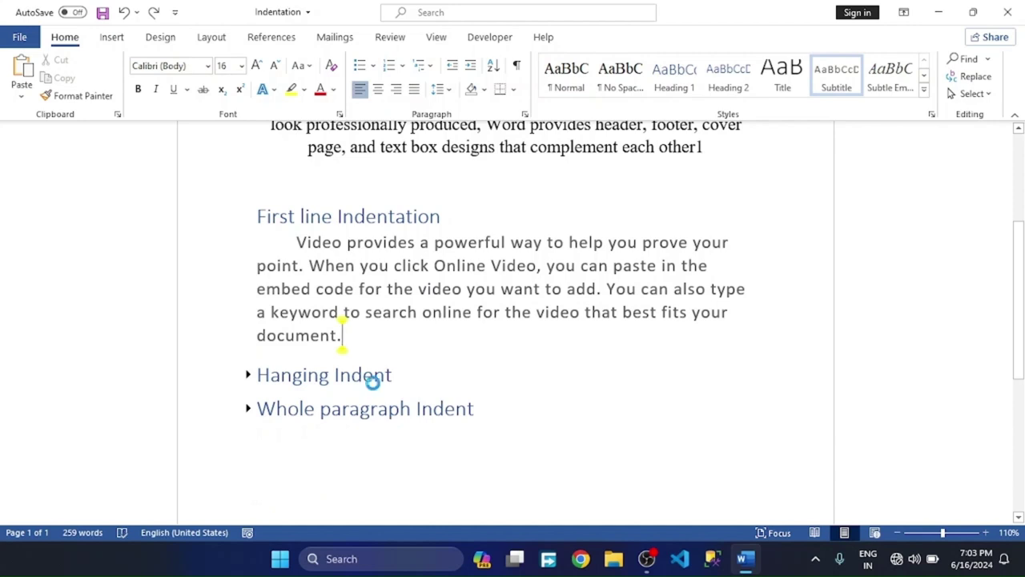
{"action": "key", "text": "ctrl+s"}
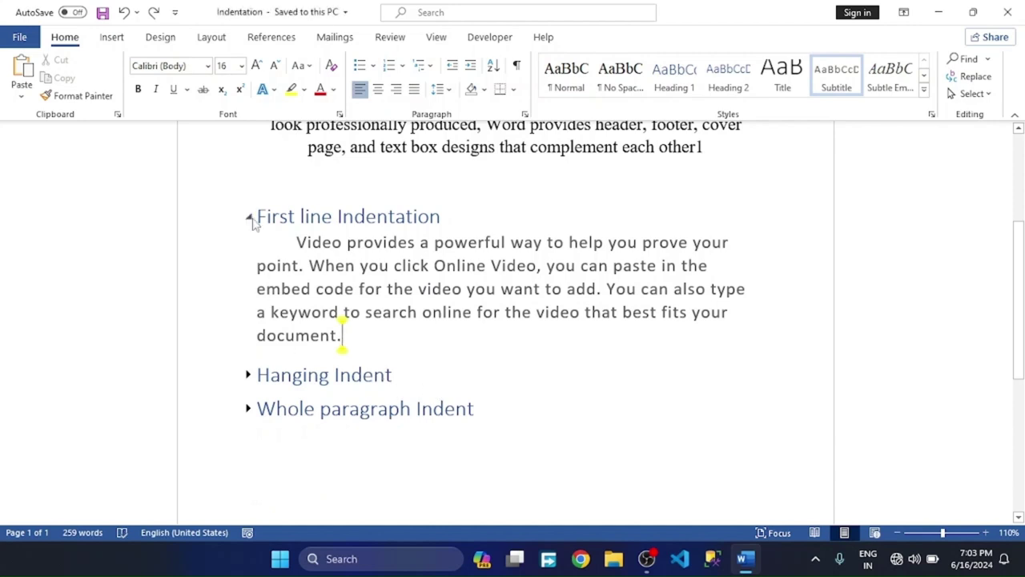
{"action": "left_click", "coordinate": [249, 216]}
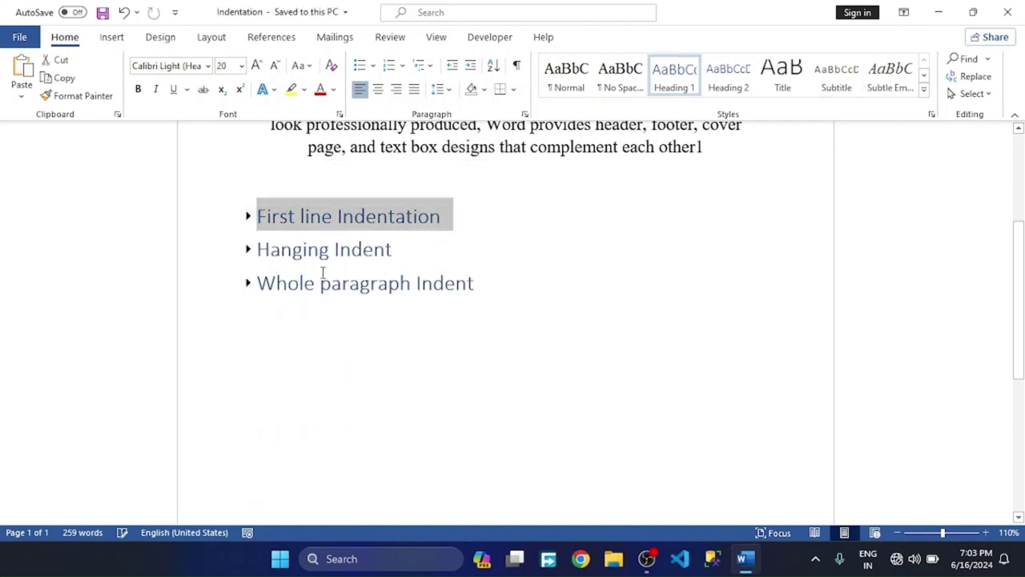
Step: Expand Hanging Indent to show its Ctrl + T note, and click into its sample paragraph
{"action": "left_click", "coordinate": [248, 249]}
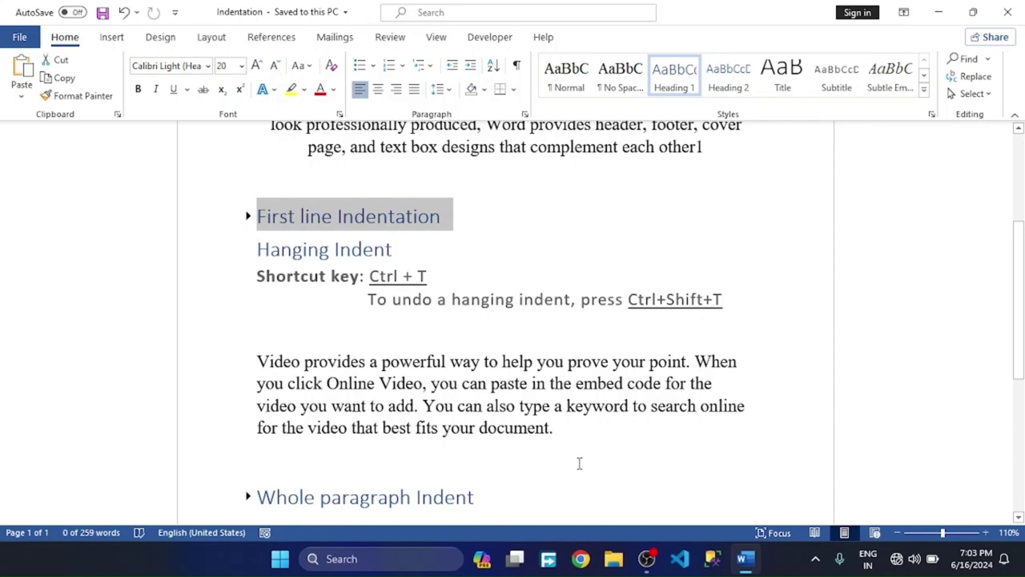
{"action": "left_click", "coordinate": [554, 428]}
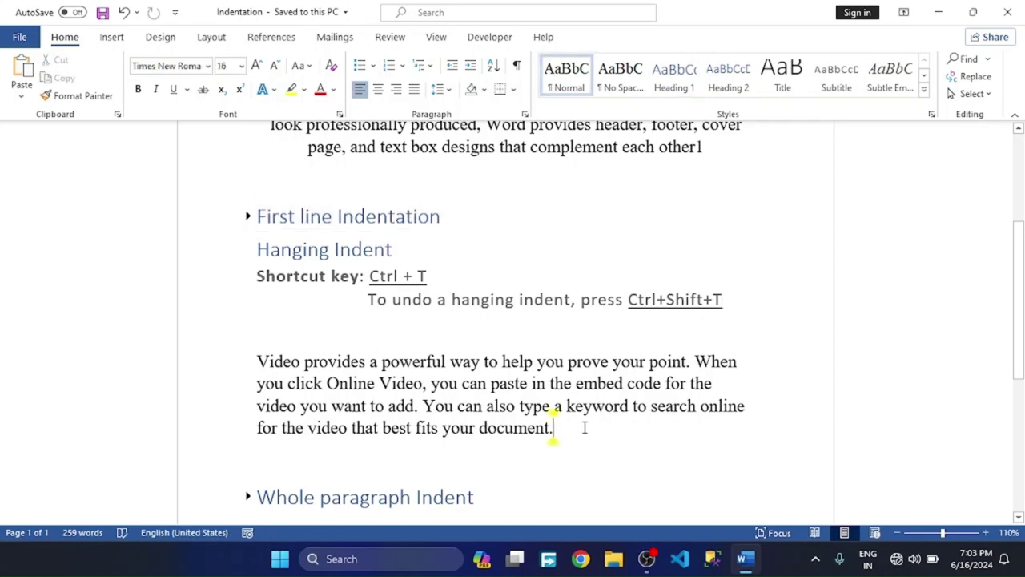
{"action": "left_click", "coordinate": [257, 362]}
{"action": "key", "text": "ctrl+t"}
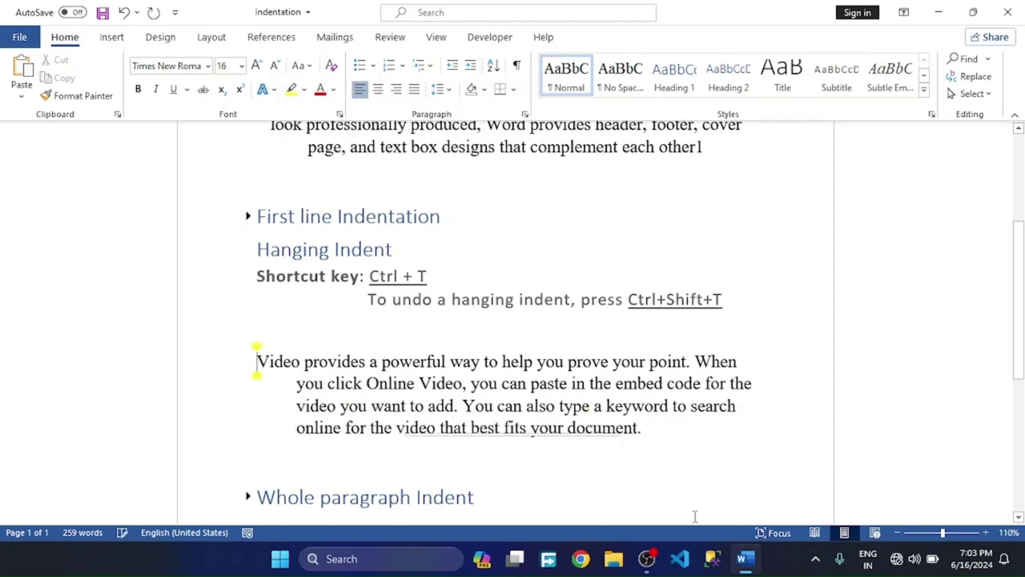
{"action": "key", "text": "ctrl+t"}
{"action": "key", "text": "ctrl+t"}
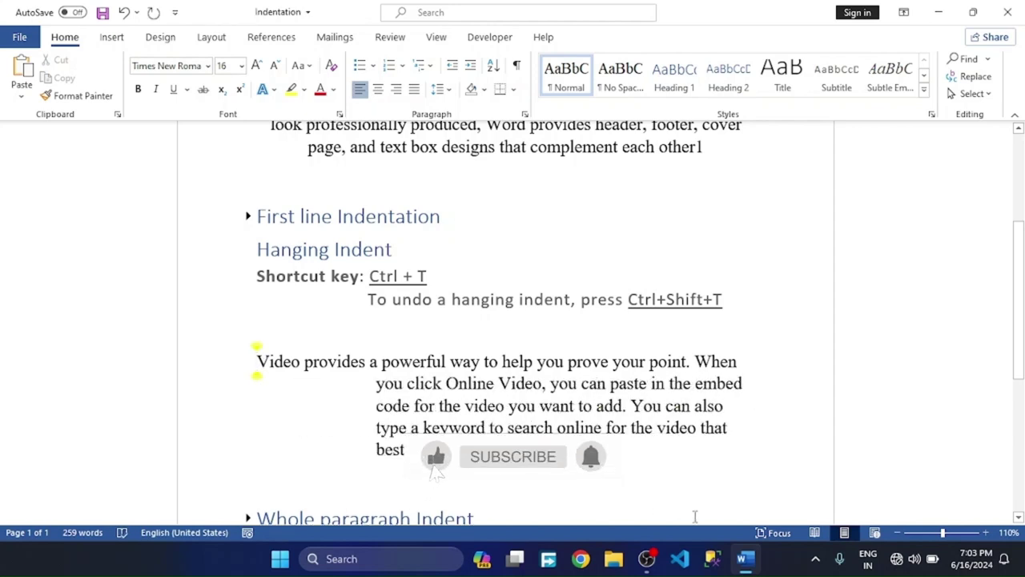
{"action": "key", "text": "ctrl+t"}
{"action": "key", "text": "ctrl+t"}
{"action": "key", "text": "ctrl+t"}
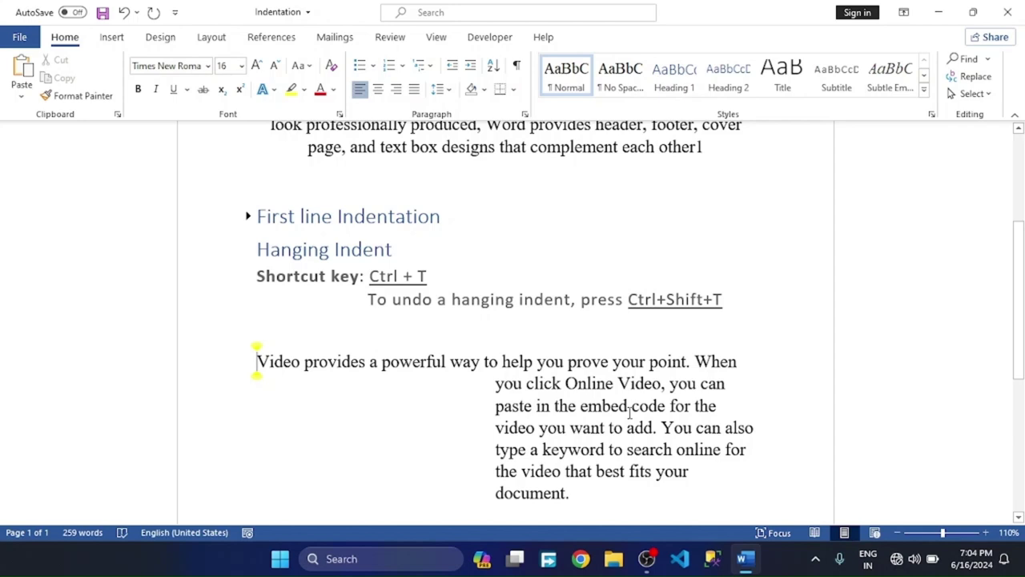
{"action": "key", "text": "ctrl+shift+t"}
{"action": "key", "text": "ctrl+shift+t"}
{"action": "key", "text": "ctrl+shift+t"}
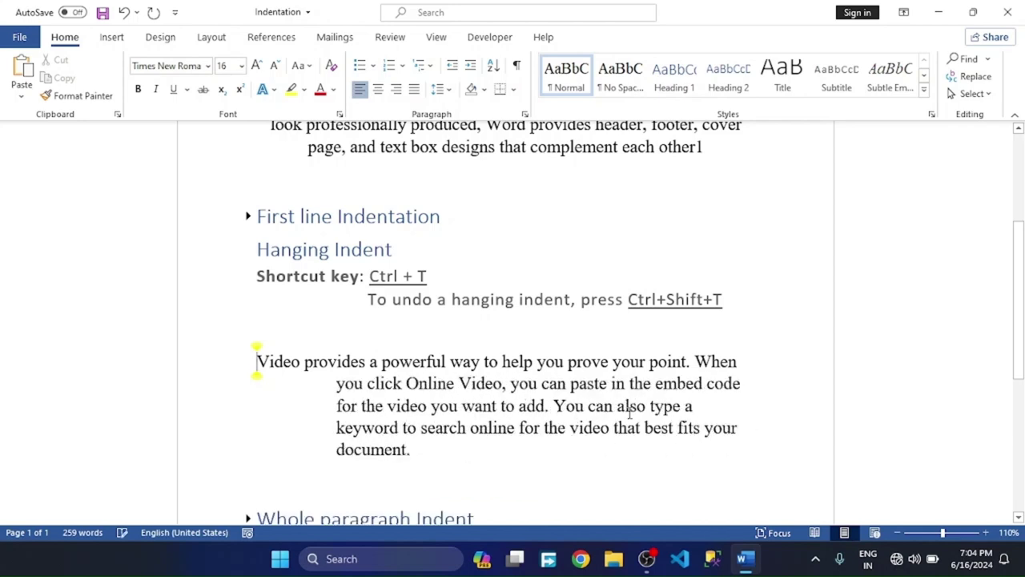
{"action": "key", "text": "ctrl+shift+t"}
{"action": "key", "text": "ctrl+shift+t"}
{"action": "key", "text": "ctrl+shift+t"}
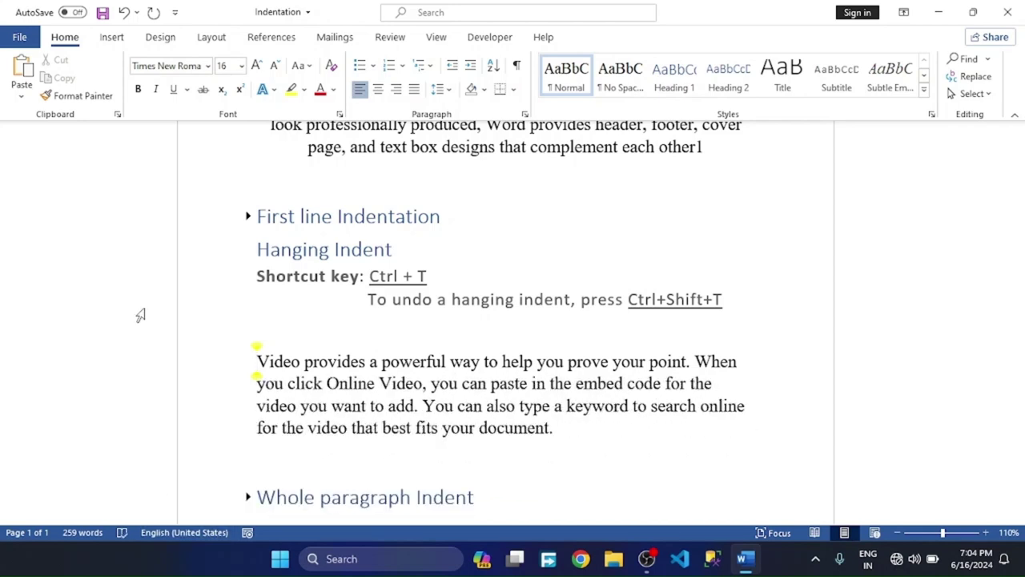
{"action": "left_click", "coordinate": [248, 253]}
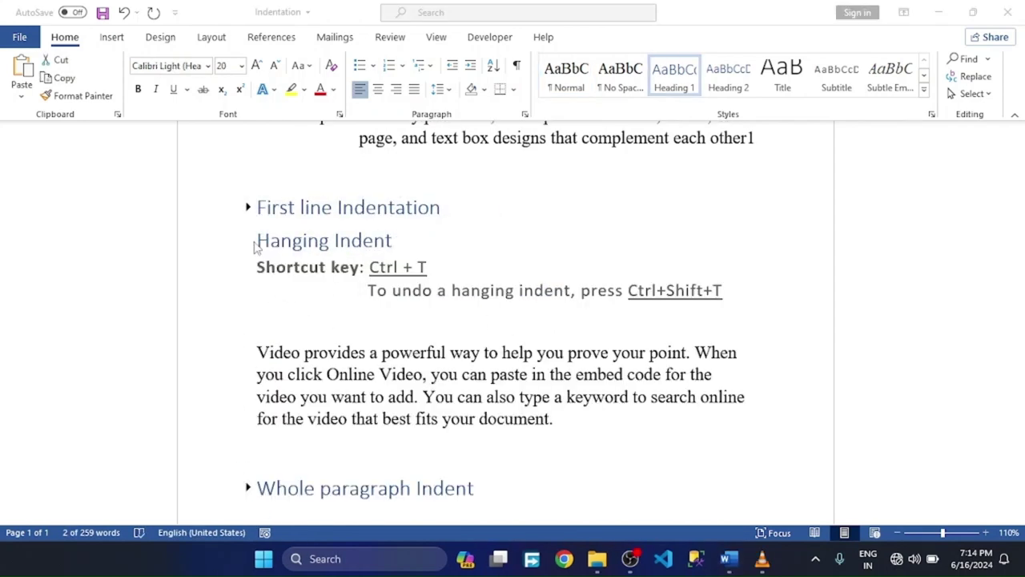
Step: Collapse Hanging Indent and expand Whole paragraph Indent to reveal its Ctrl + M note and paragraph
{"action": "triple_click", "coordinate": [359, 240]}
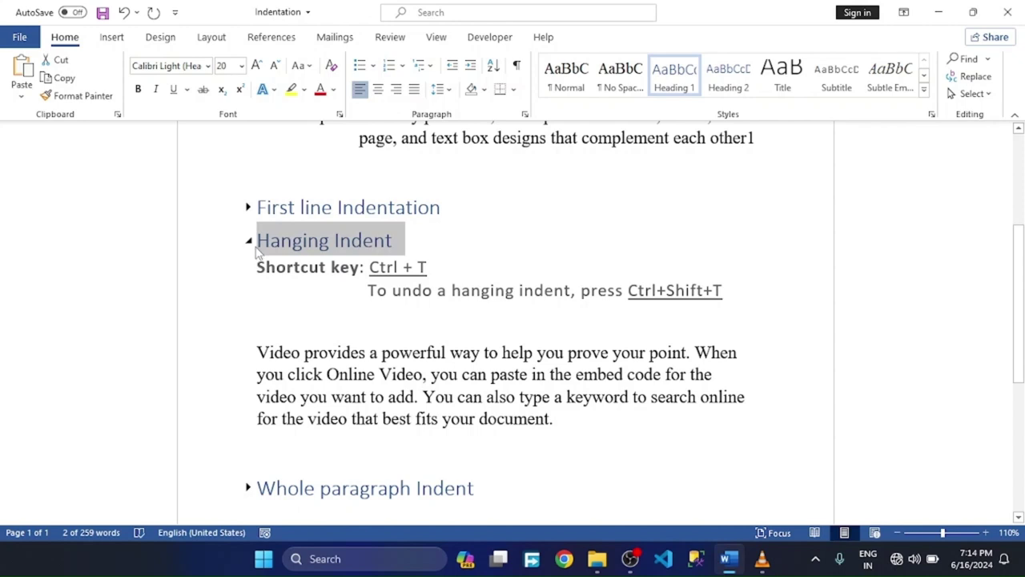
{"action": "left_click", "coordinate": [294, 257]}
{"action": "left_click", "coordinate": [274, 236]}
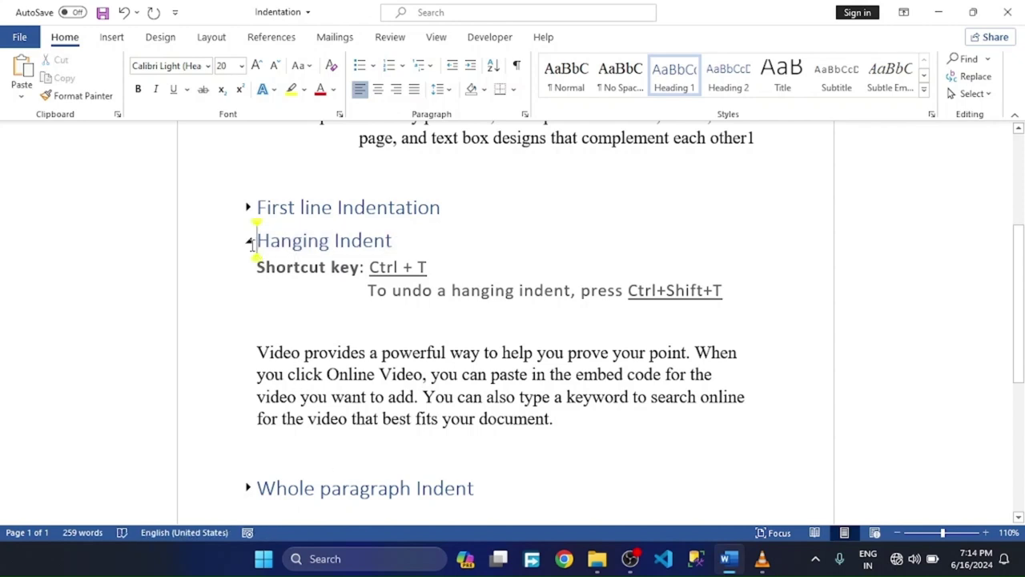
{"action": "left_click", "coordinate": [249, 241]}
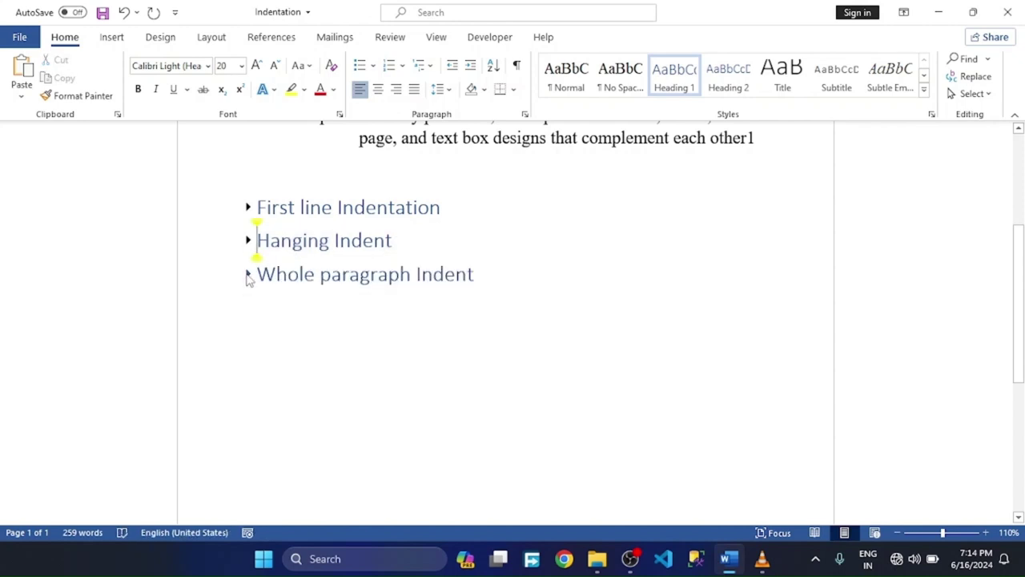
{"action": "left_click", "coordinate": [248, 275]}
{"action": "scroll", "coordinate": [537, 366], "scroll_direction": "down", "scroll_amount": 1}
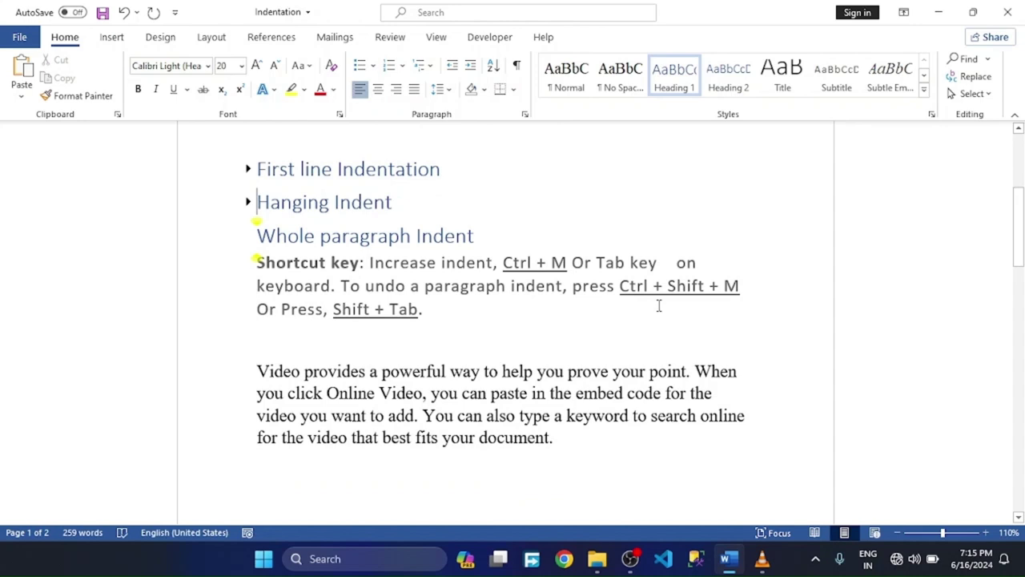
{"action": "left_click", "coordinate": [258, 368]}
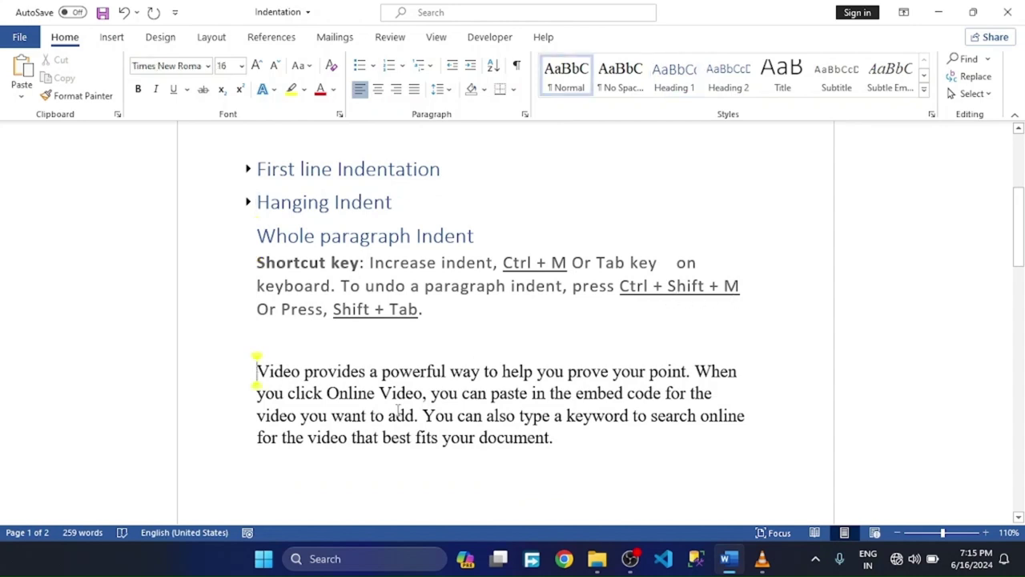
{"action": "key", "text": "ctrl+m"}
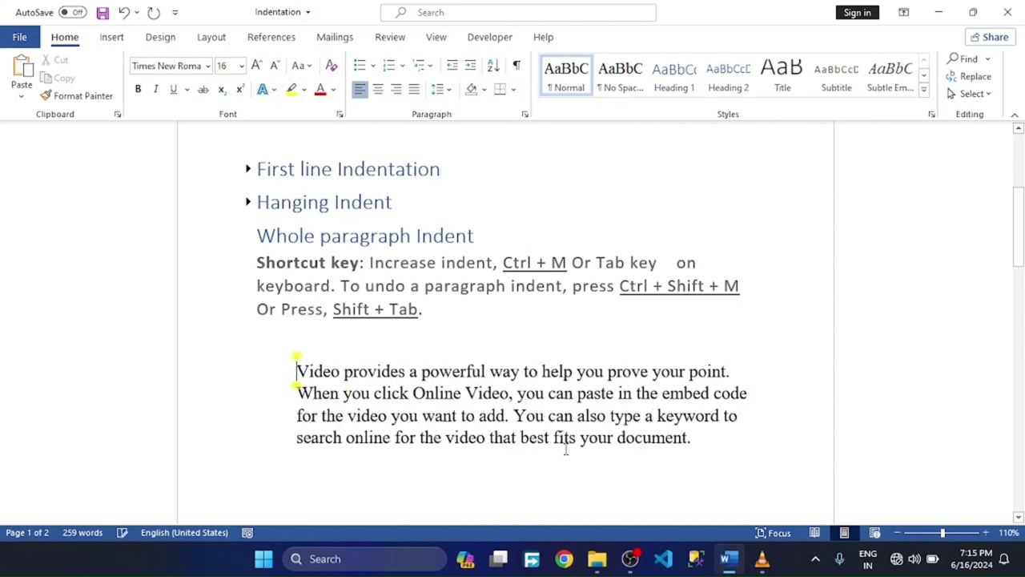
{"action": "key", "text": "ctrl+m"}
{"action": "key", "text": "ctrl+m"}
{"action": "key", "text": "ctrl+m"}
{"action": "key", "text": "ctrl+m"}
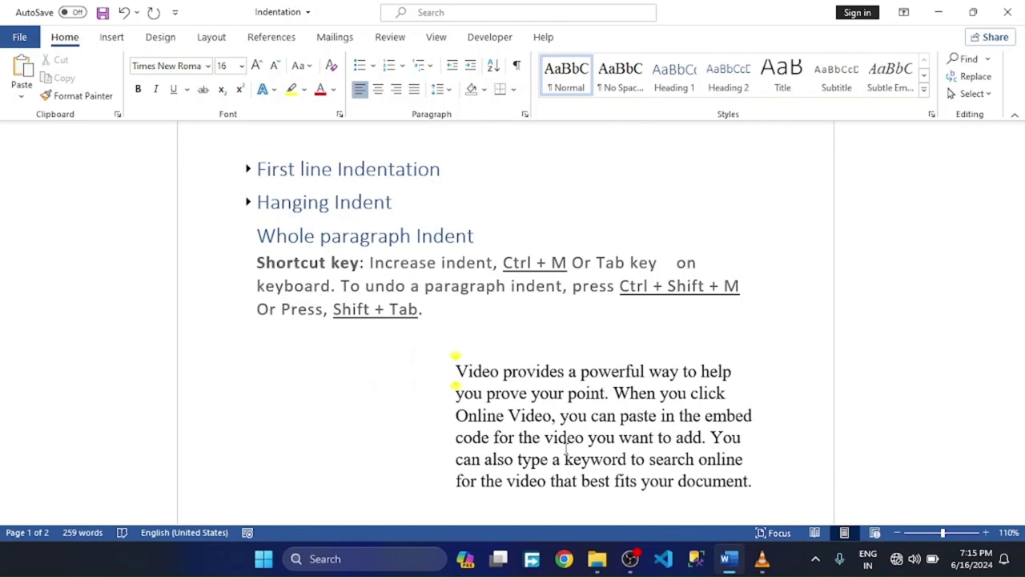
{"action": "key", "text": "ctrl+shift+m"}
{"action": "key", "text": "ctrl+shift+m"}
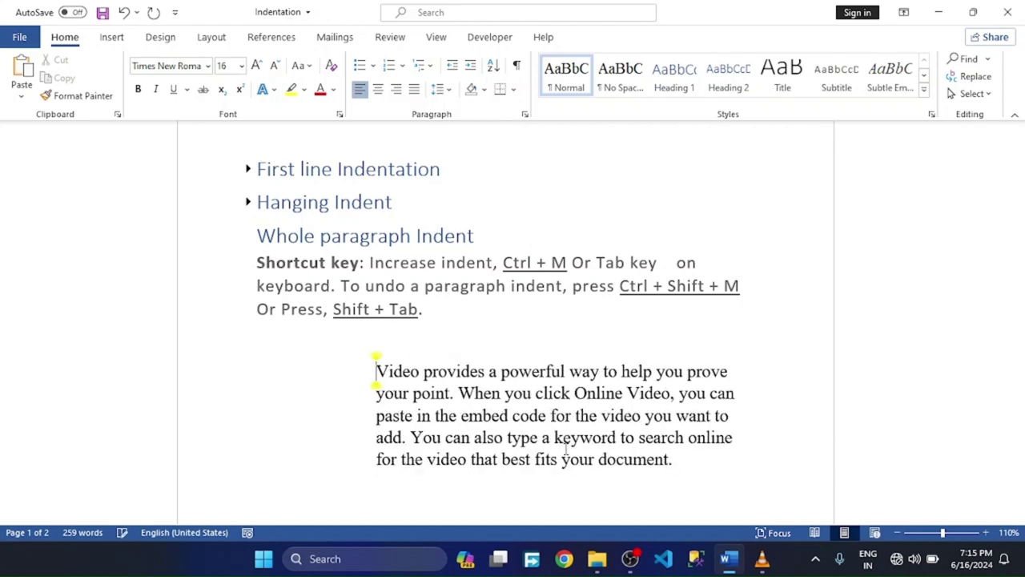
{"action": "key", "text": "ctrl+shift+m"}
{"action": "key", "text": "ctrl+shift+m"}
{"action": "key", "text": "ctrl+shift+m"}
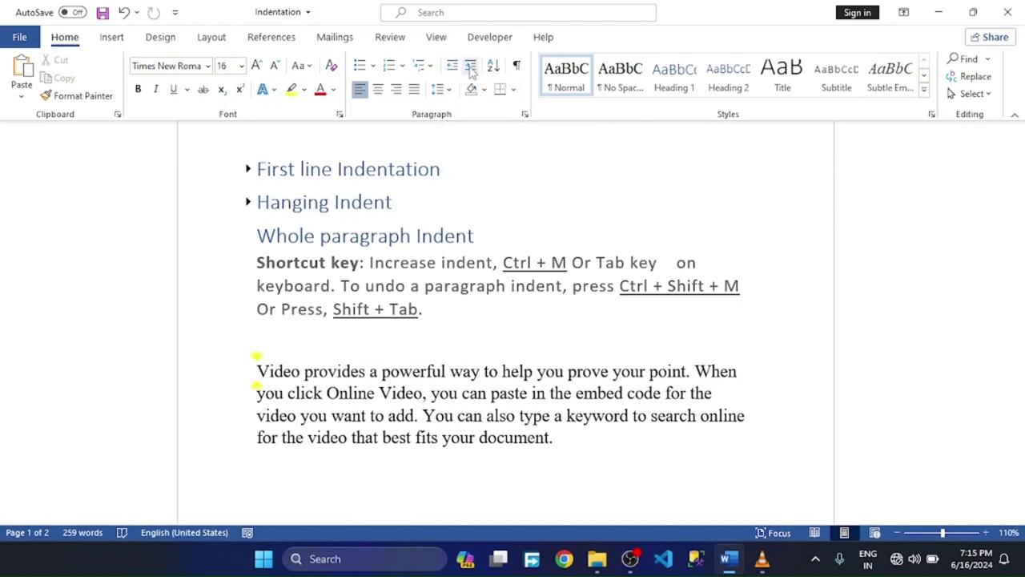
{"action": "left_click", "coordinate": [471, 71]}
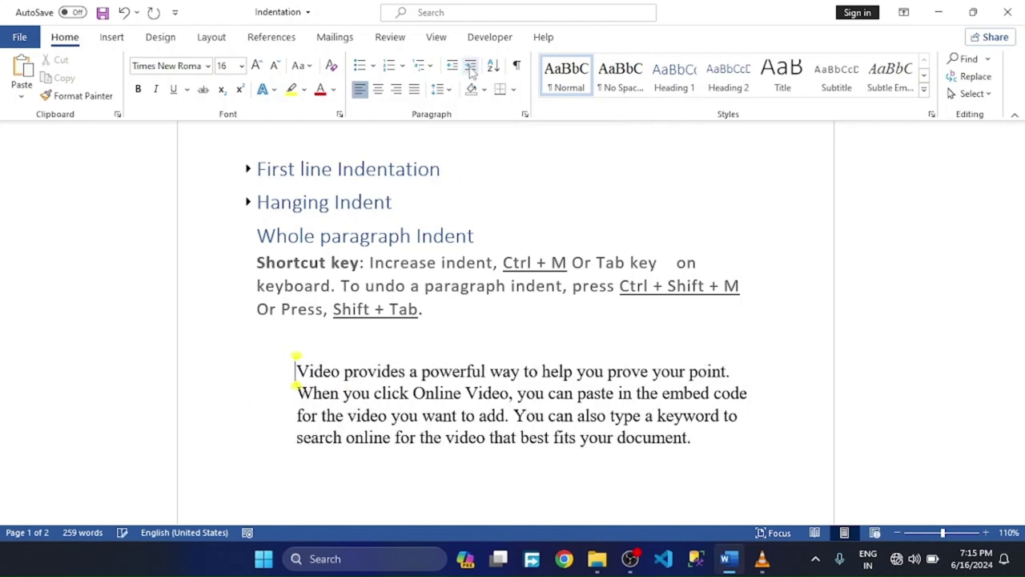
{"action": "left_click", "coordinate": [471, 71]}
{"action": "left_click", "coordinate": [471, 71]}
{"action": "left_click", "coordinate": [471, 71]}
{"action": "left_click", "coordinate": [458, 68]}
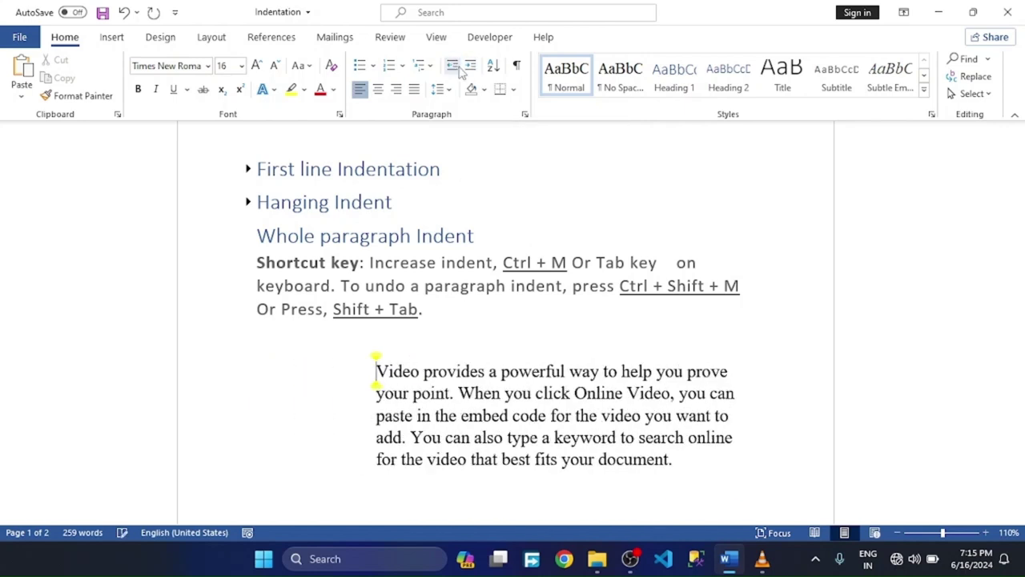
{"action": "left_click", "coordinate": [457, 69]}
{"action": "left_click", "coordinate": [458, 69]}
{"action": "left_click", "coordinate": [457, 69]}
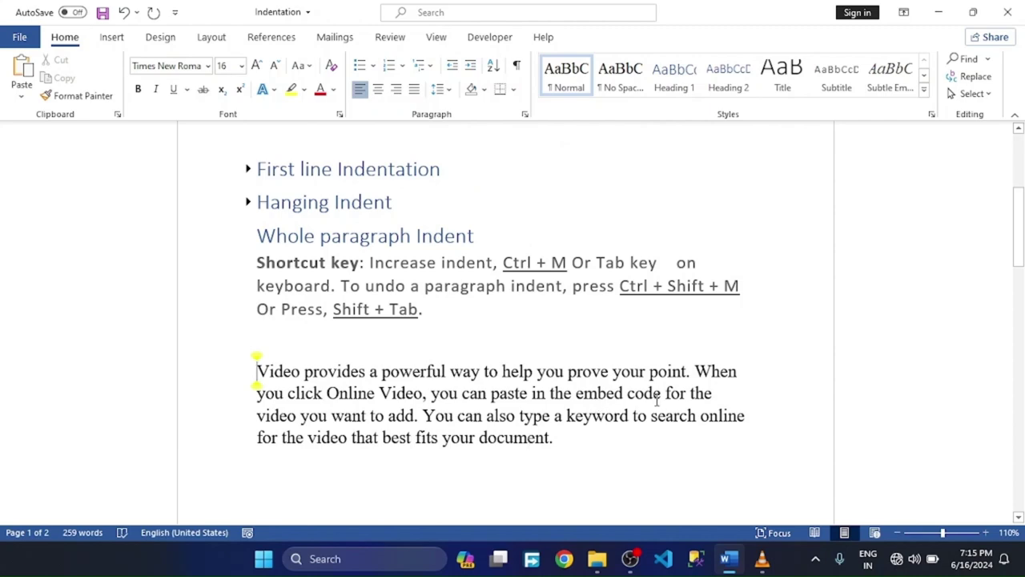
{"action": "scroll", "coordinate": [658, 401], "scroll_direction": "up", "scroll_amount": 3}
{"action": "scroll", "coordinate": [659, 400], "scroll_direction": "up", "scroll_amount": 4}
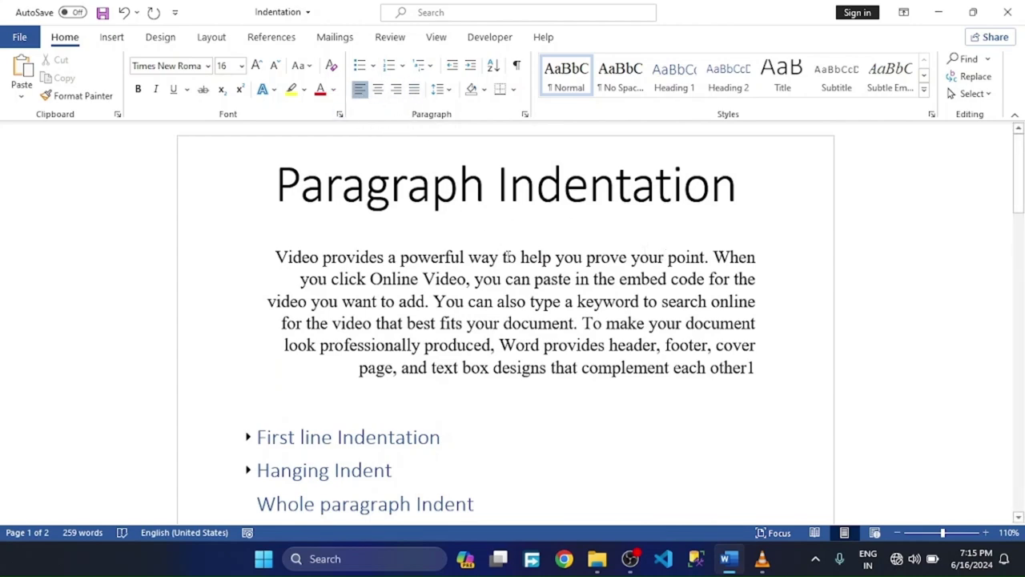
{"action": "scroll", "coordinate": [492, 213], "scroll_direction": "down", "scroll_amount": 4}
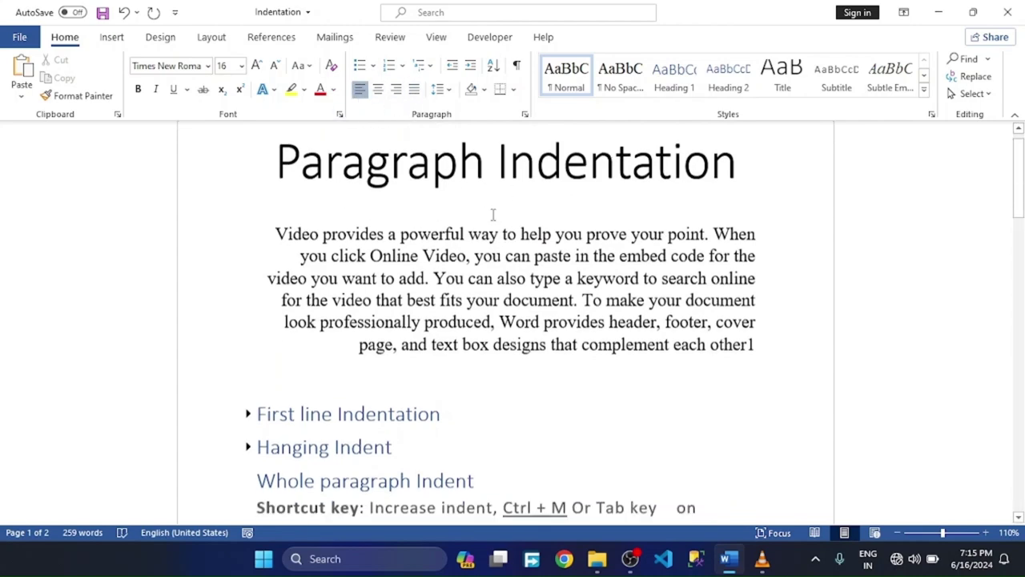
{"action": "scroll", "coordinate": [493, 214], "scroll_direction": "down", "scroll_amount": 5}
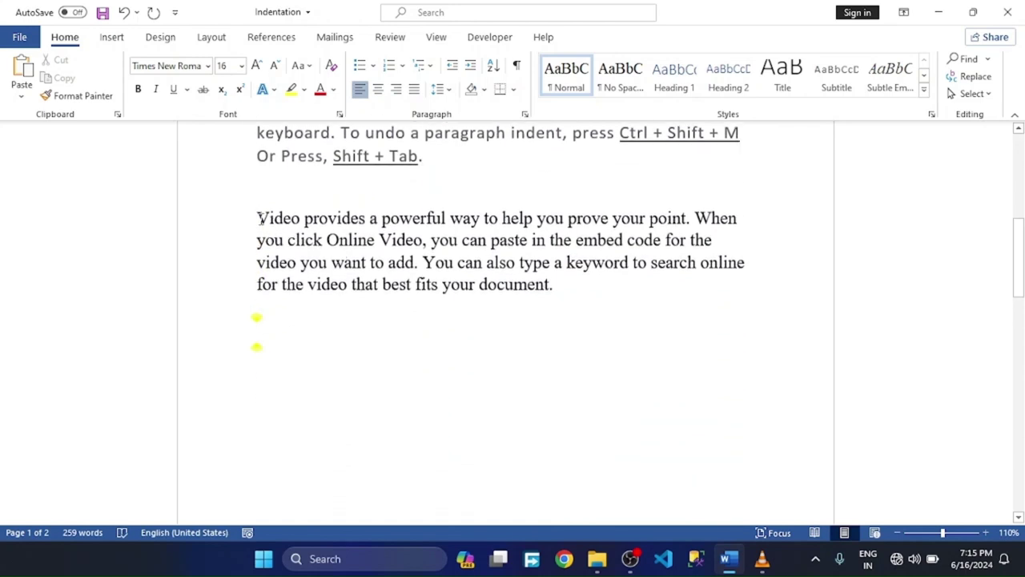
{"action": "left_click", "coordinate": [471, 67]}
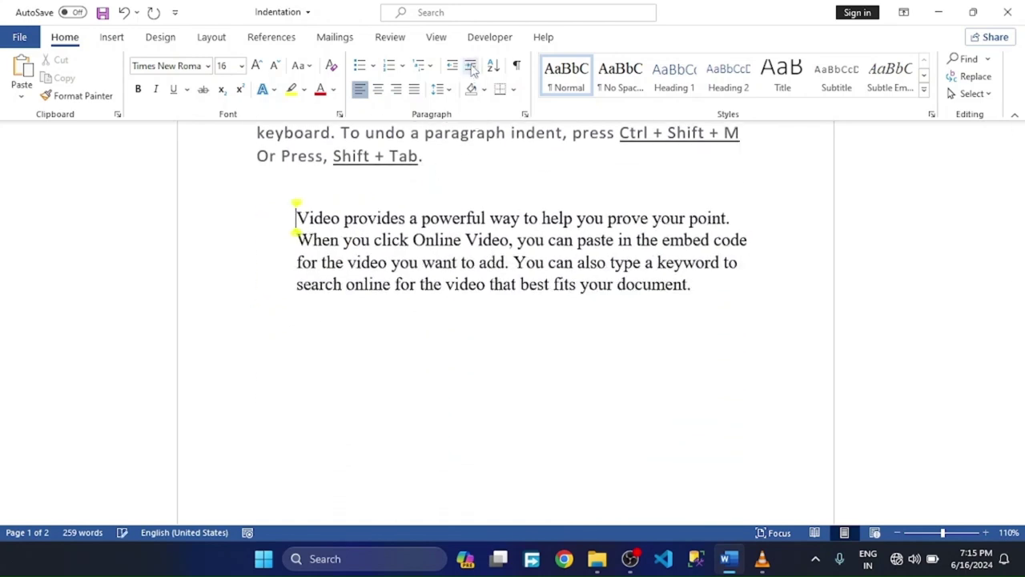
{"action": "left_click", "coordinate": [470, 66]}
{"action": "left_click", "coordinate": [470, 67]}
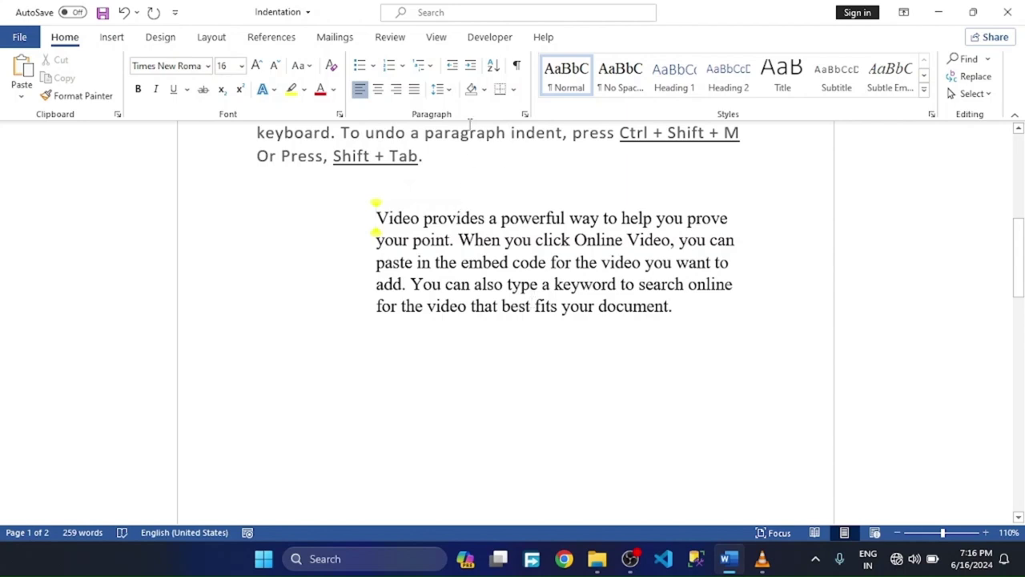
{"action": "left_click", "coordinate": [460, 69]}
{"action": "left_click", "coordinate": [460, 69]}
{"action": "left_click", "coordinate": [460, 69]}
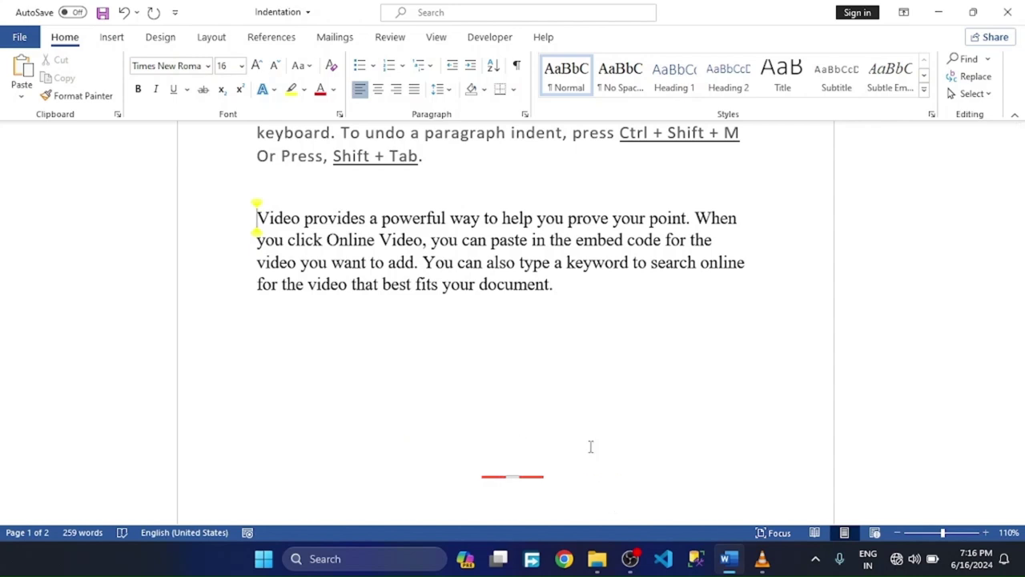
{"action": "scroll", "coordinate": [591, 446], "scroll_direction": "up", "scroll_amount": 10}
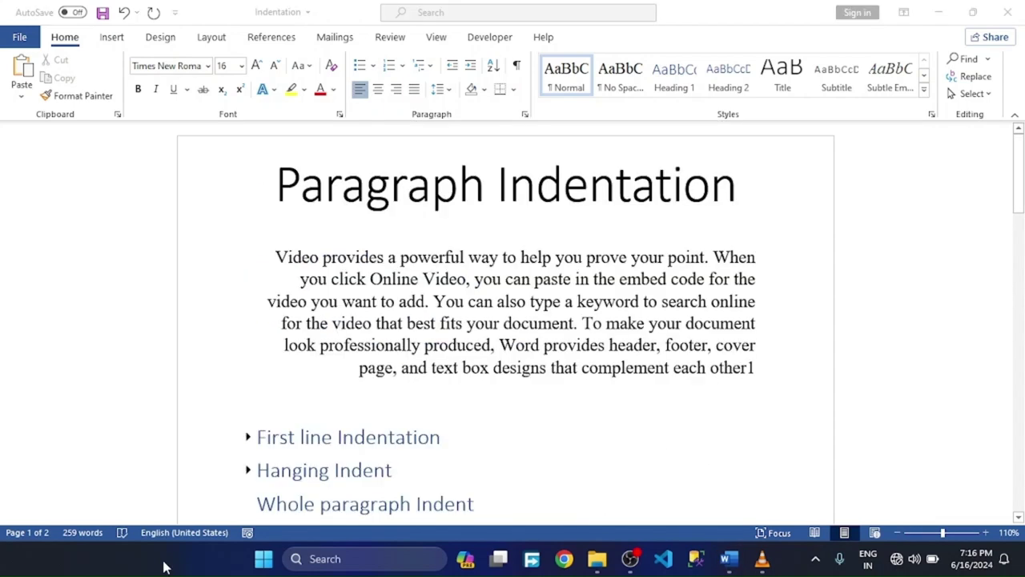